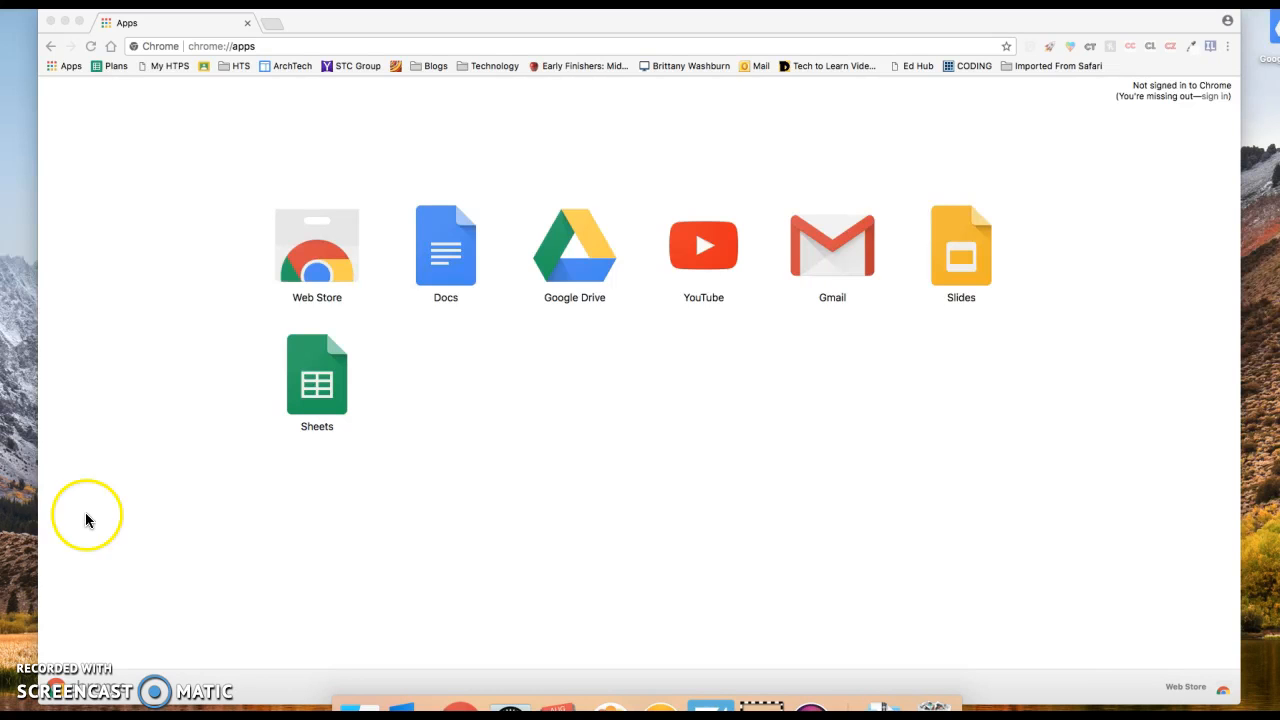
# - Open Google Drive from the browser's Apps page
pyautogui.click(577, 232)
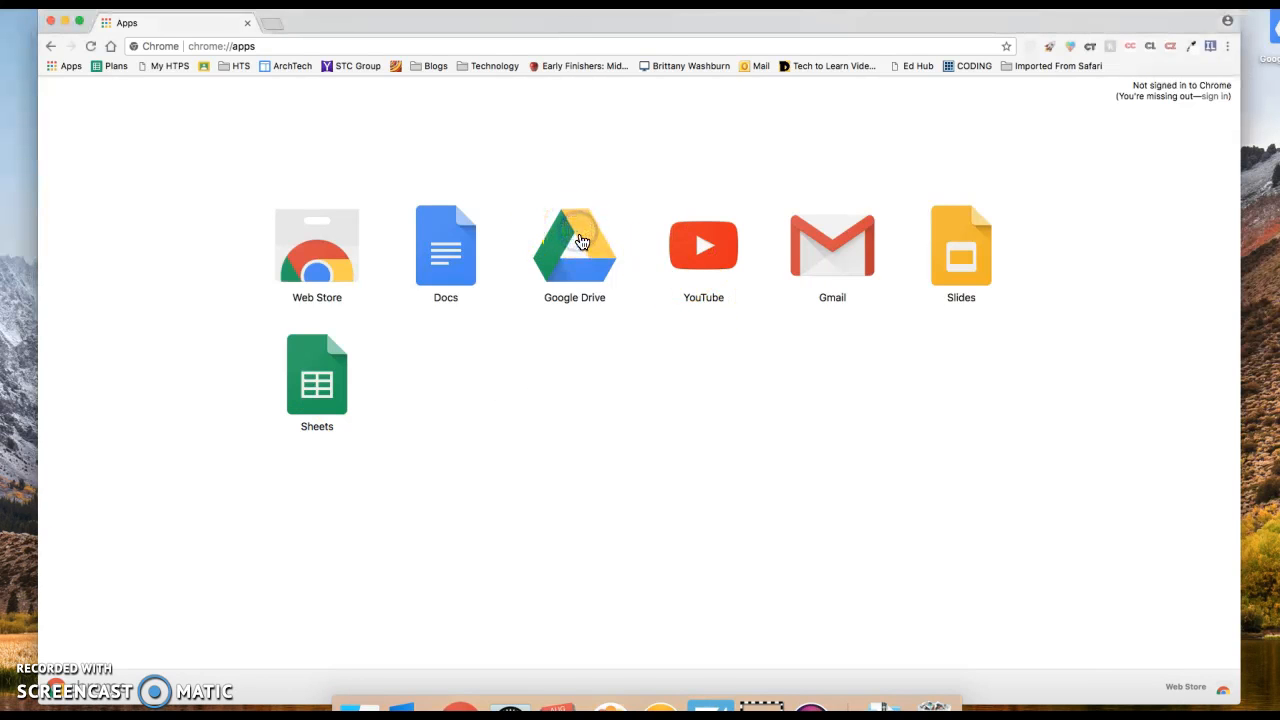
pyautogui.click(581, 241)
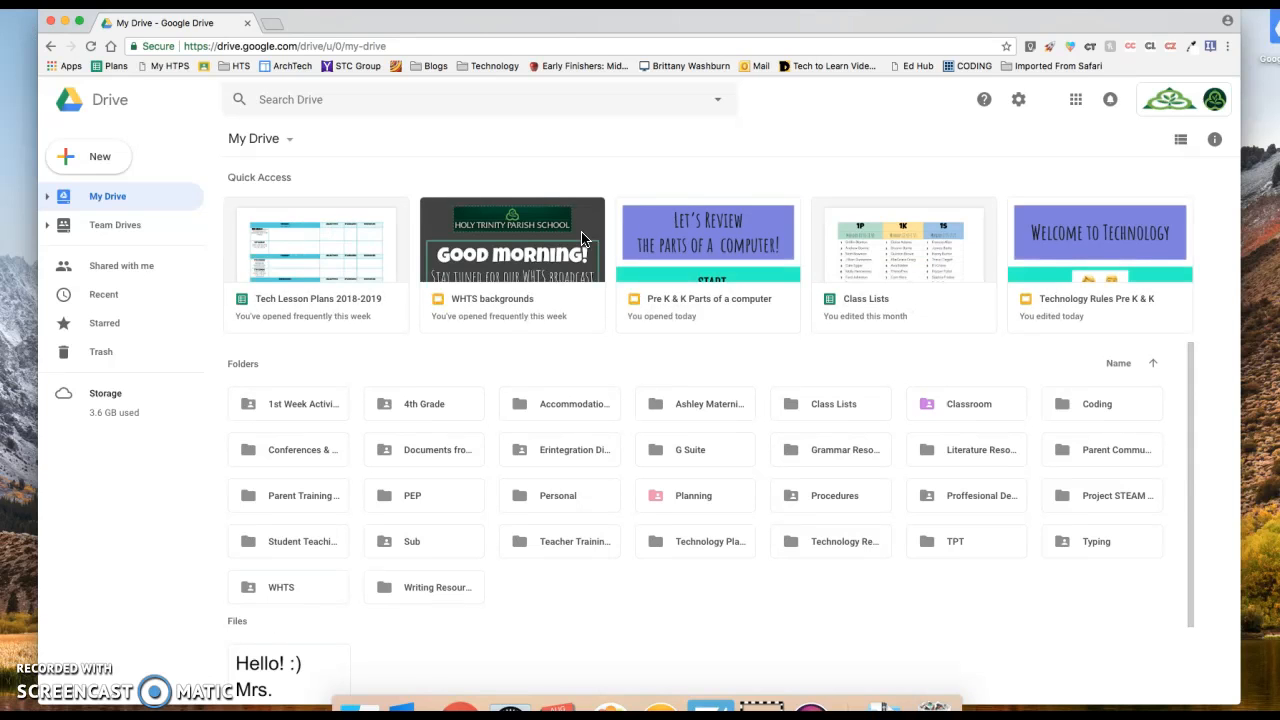
pyautogui.rightClick(531, 578)
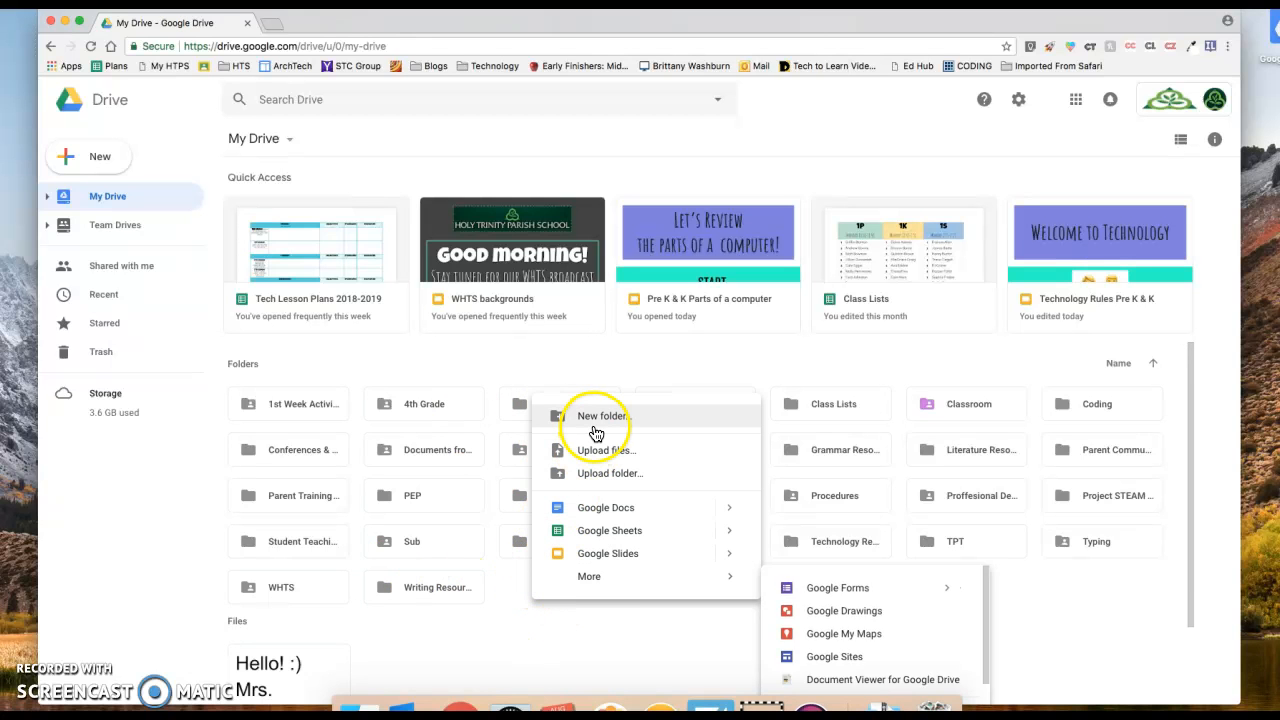
pyautogui.click(444, 657)
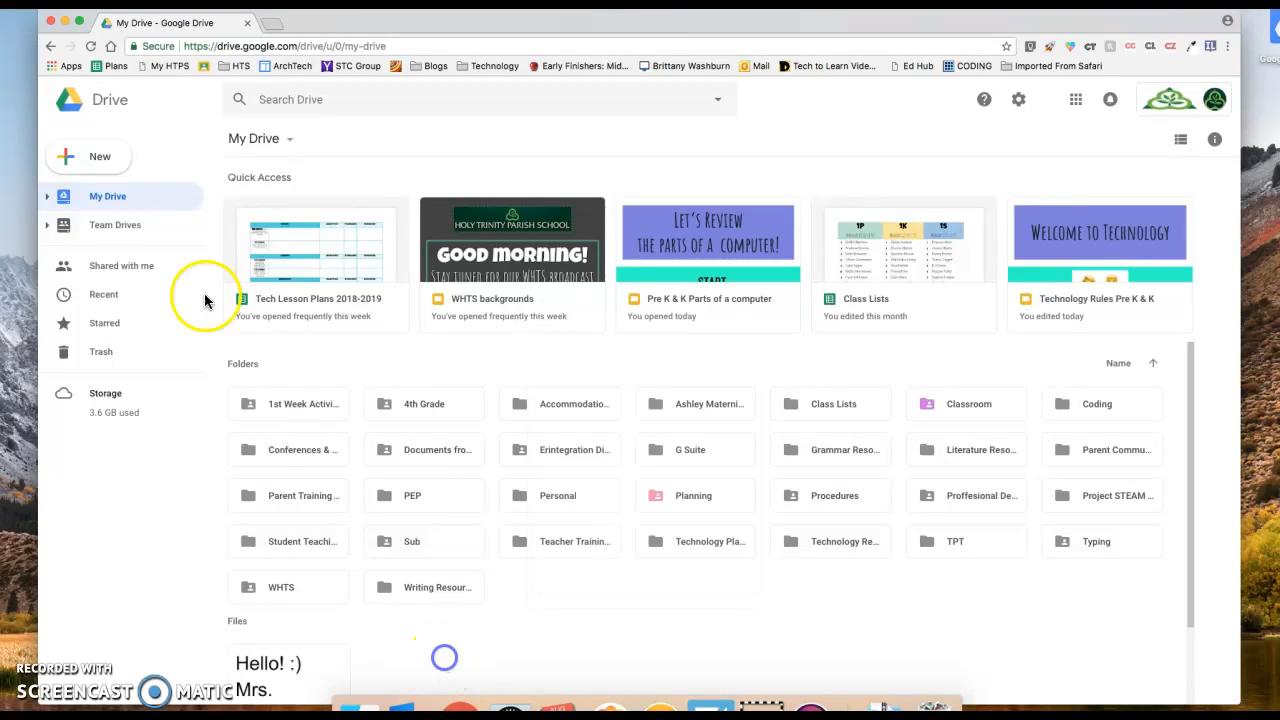
# - Create a new My Drive folder named 'Practice-' followed by the student's name
pyautogui.click(101, 163)
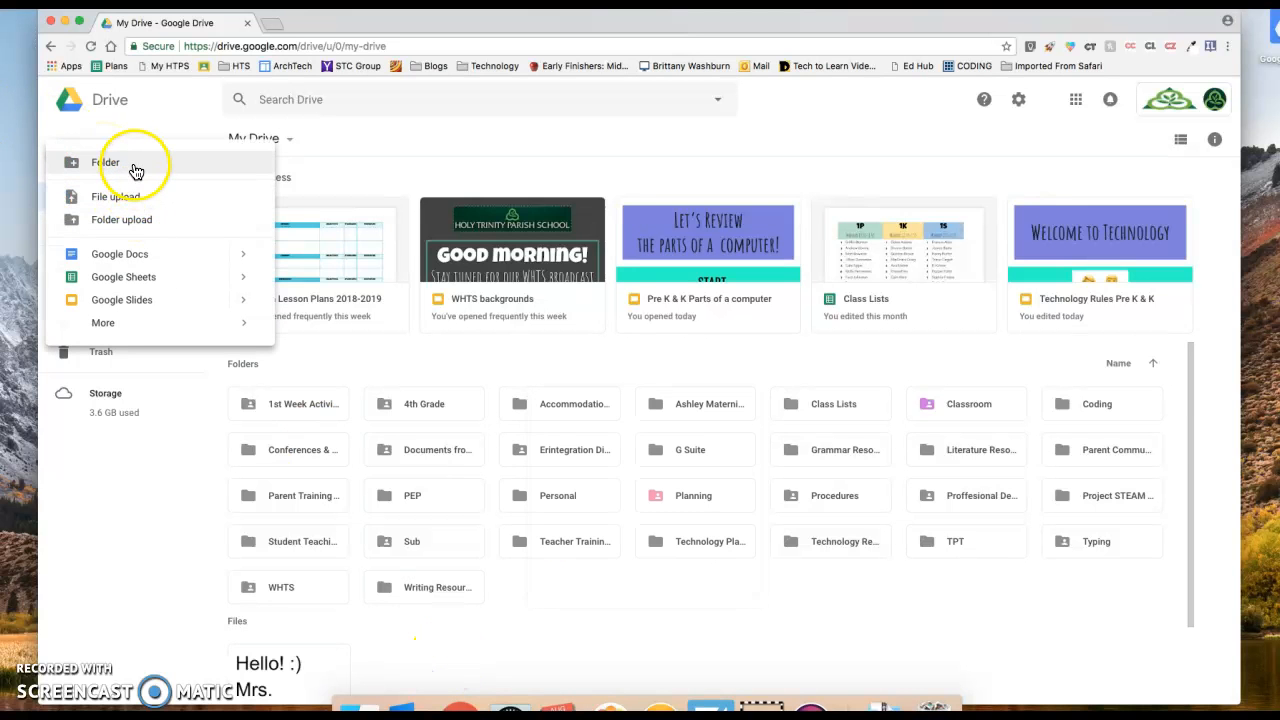
pyautogui.click(136, 170)
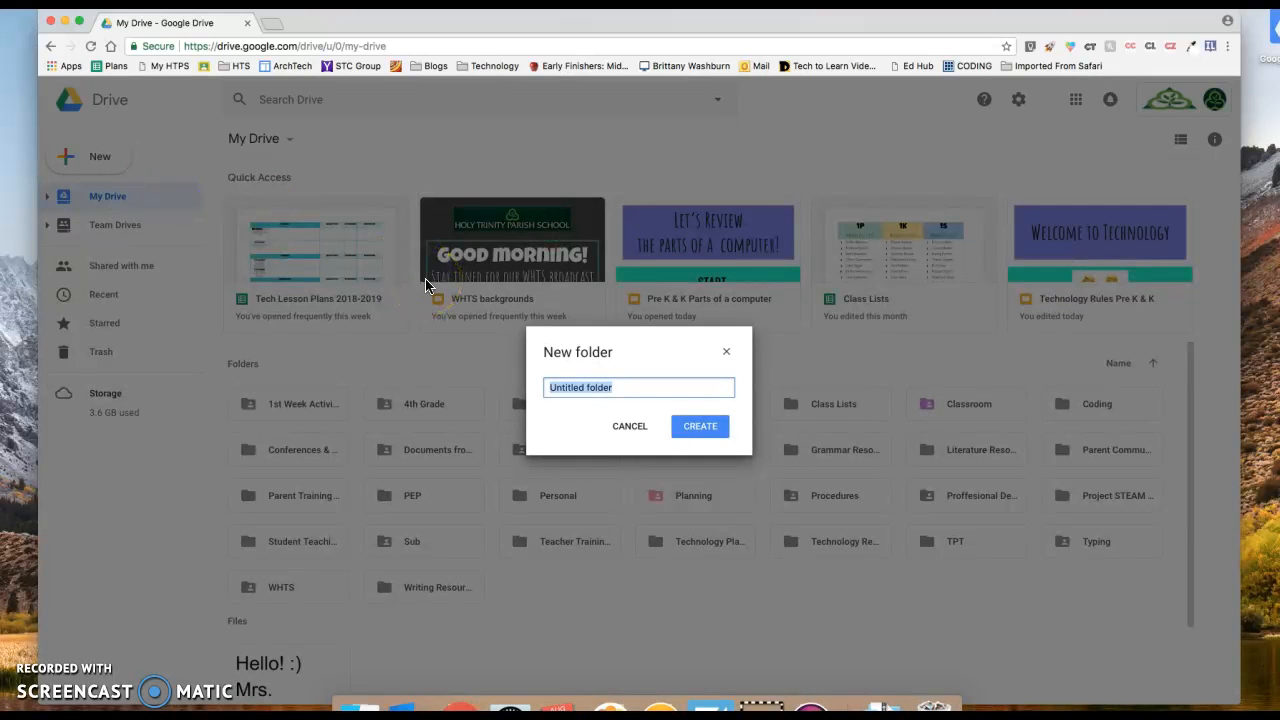
pyautogui.write('PRactice-Emily Thompson')
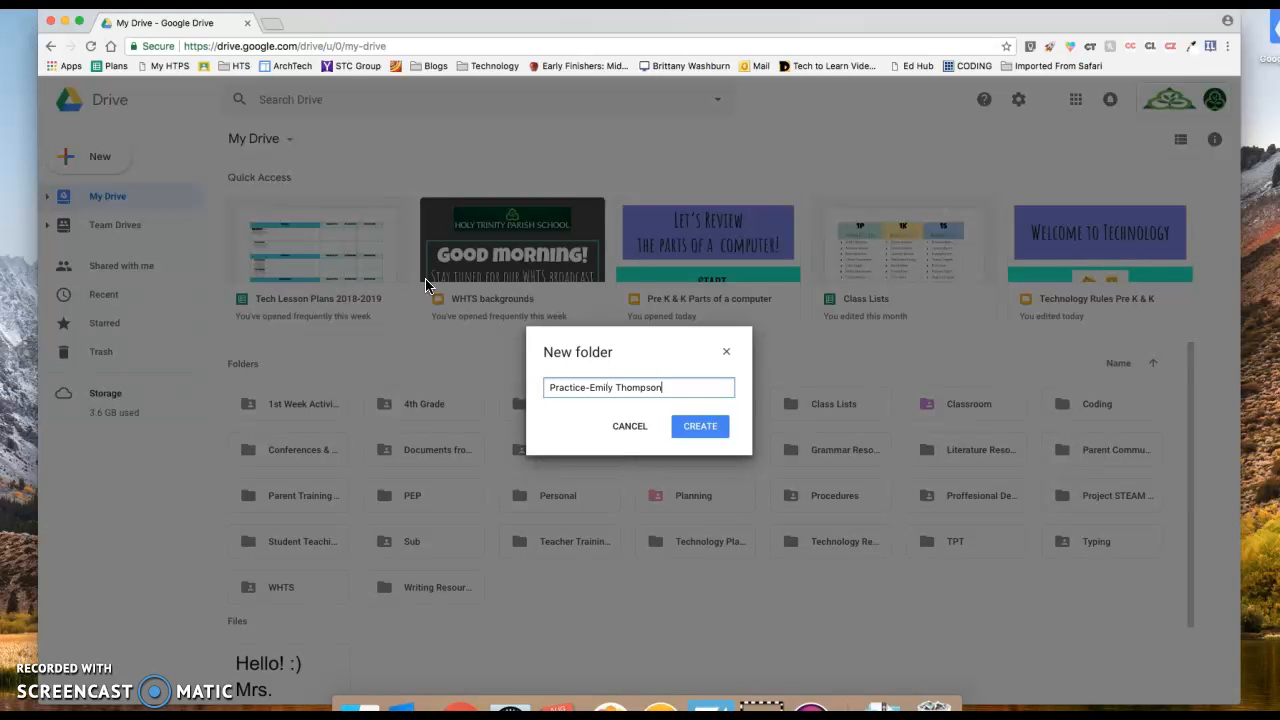
pyautogui.click(688, 428)
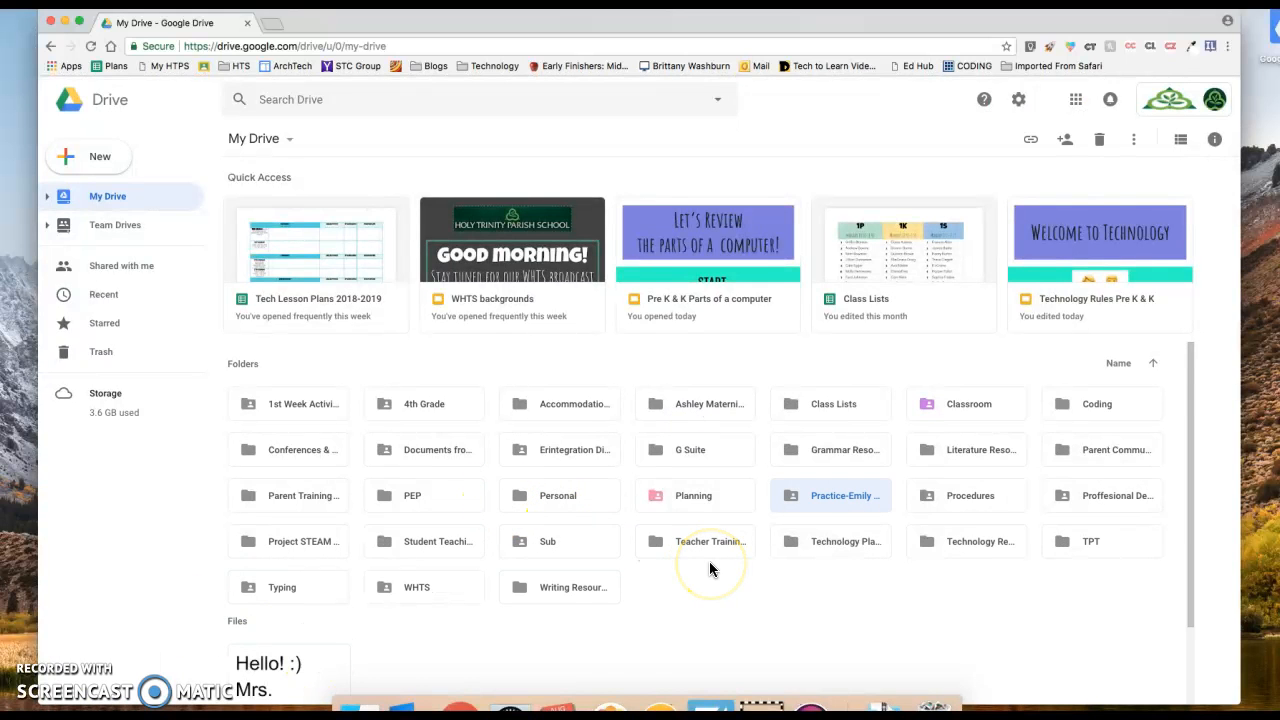
pyautogui.click(699, 498)
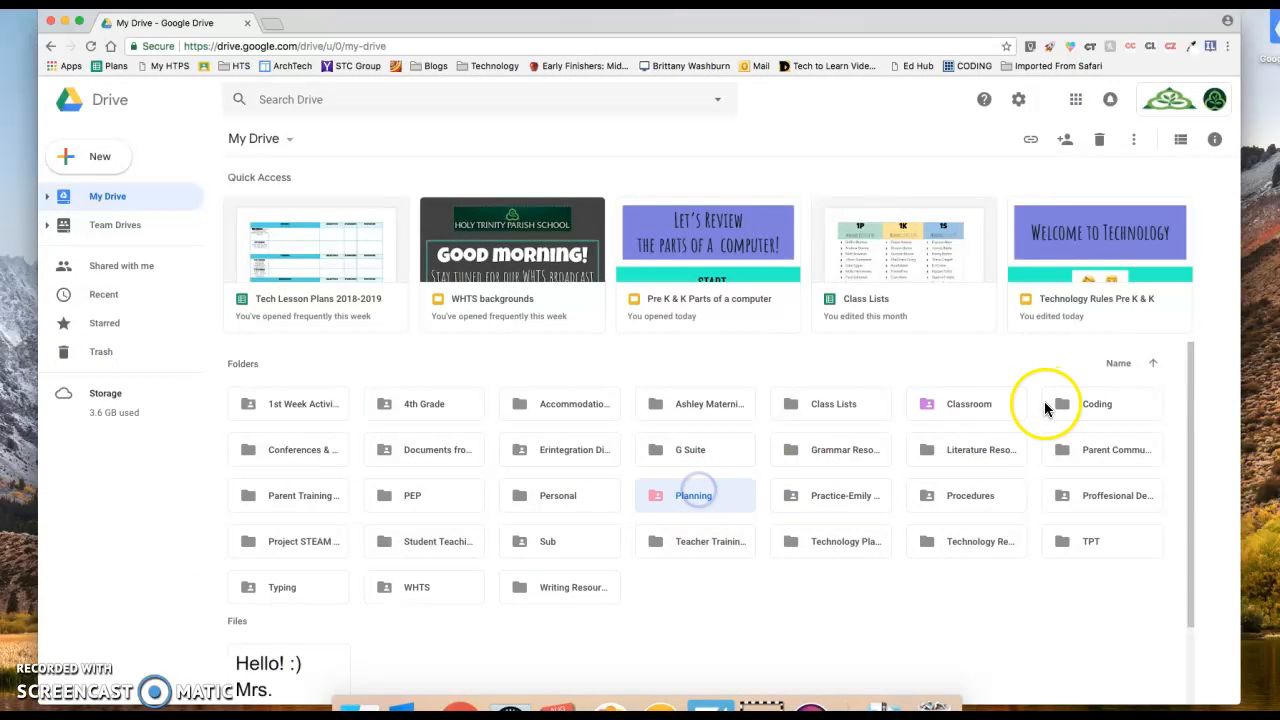
# - Change the new practice folder's colour to the light blue swatch
pyautogui.click(1016, 407)
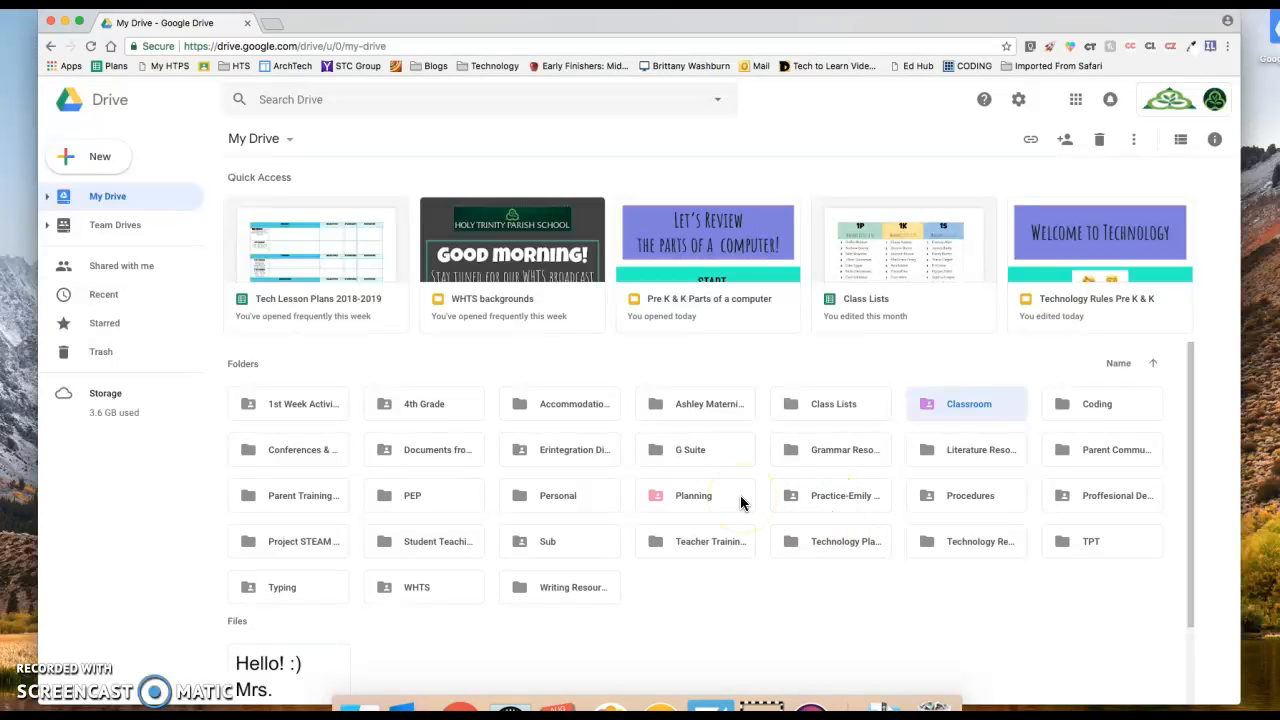
pyautogui.click(822, 510)
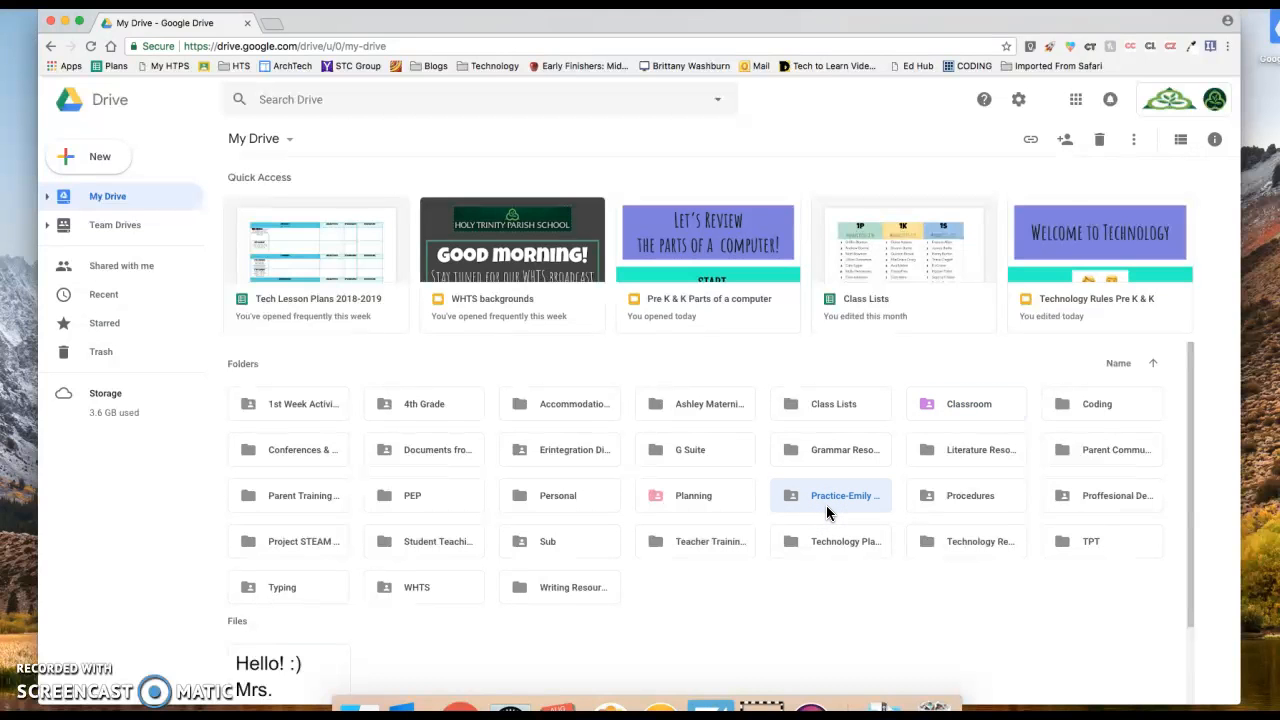
pyautogui.rightClick(826, 505)
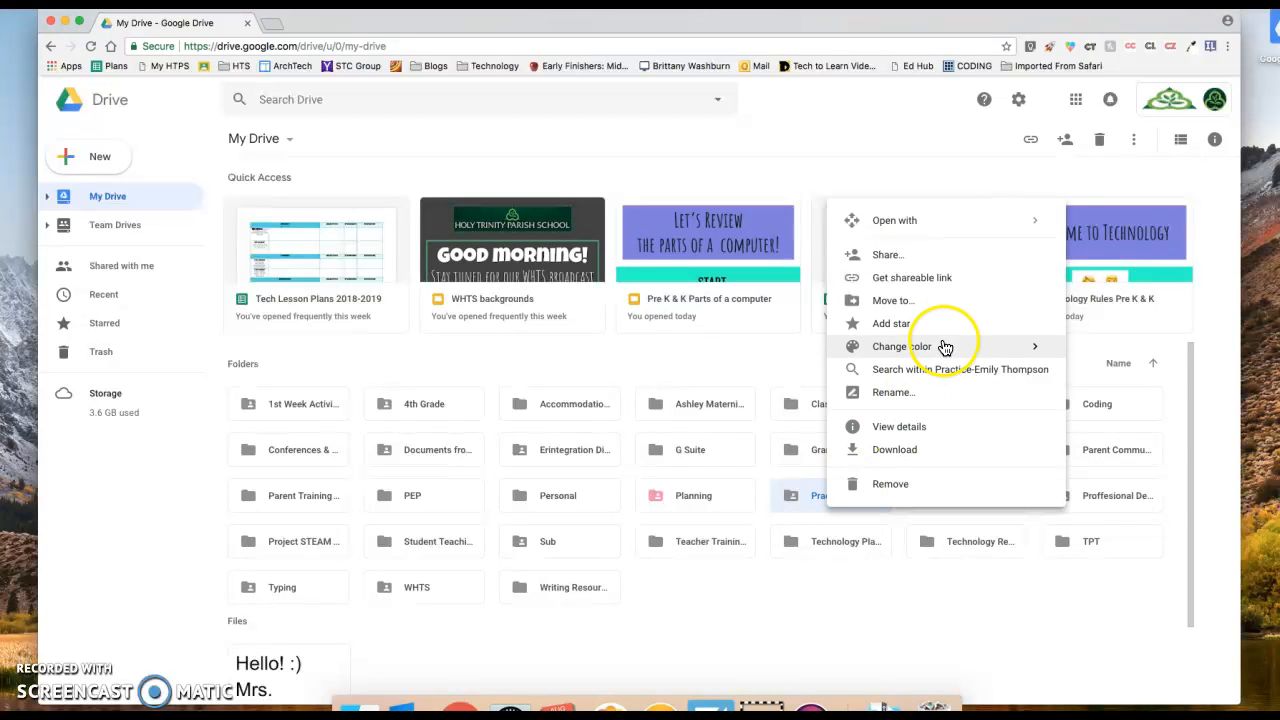
pyautogui.moveTo(945, 346)
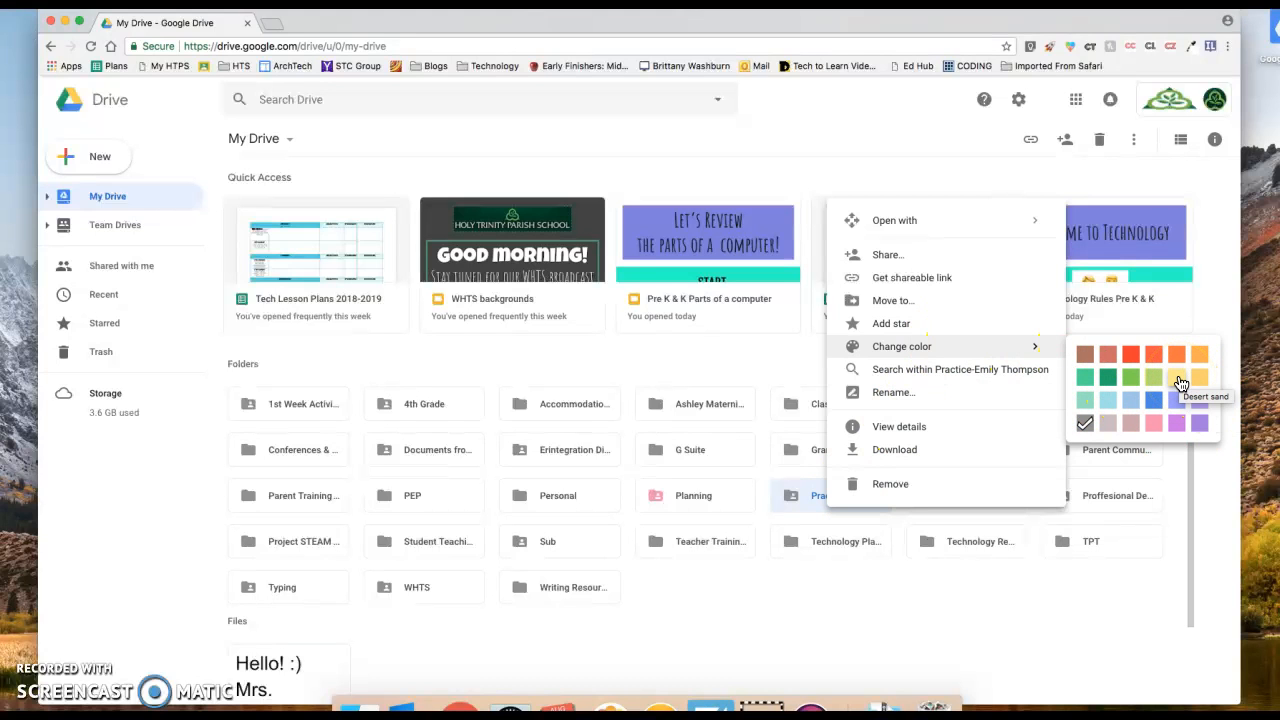
pyautogui.click(1108, 400)
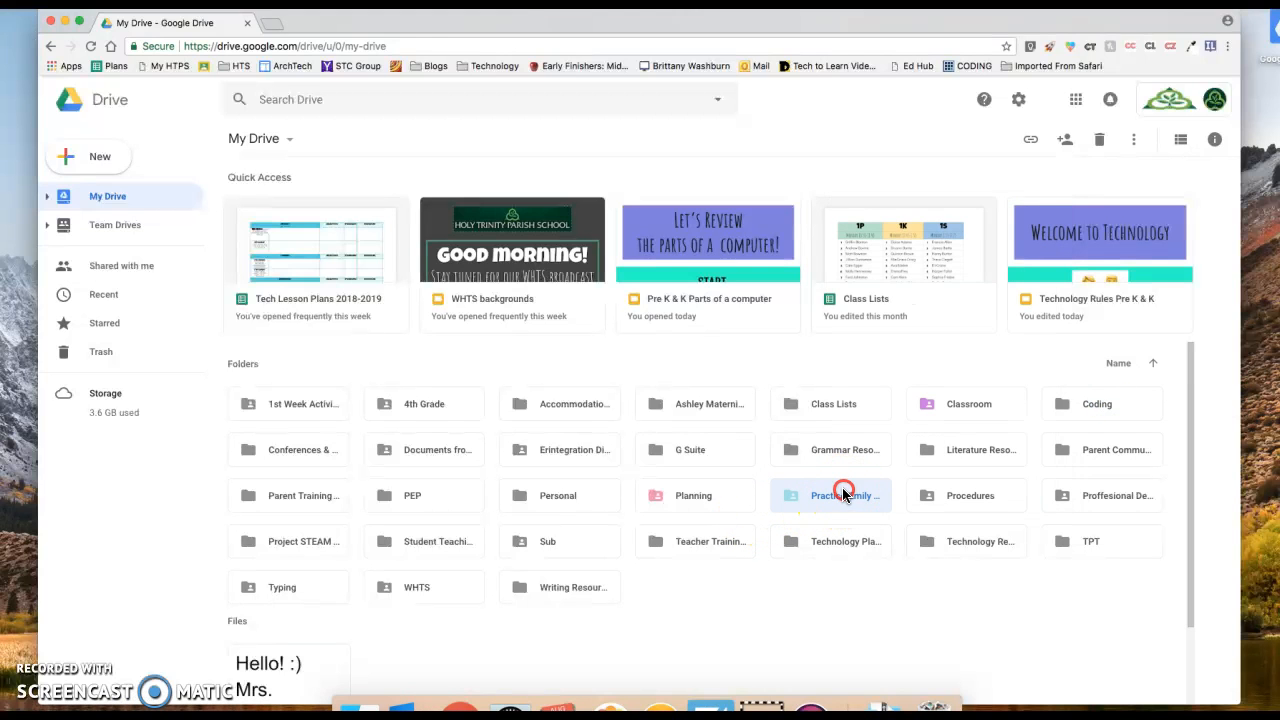
pyautogui.rightClick(883, 497)
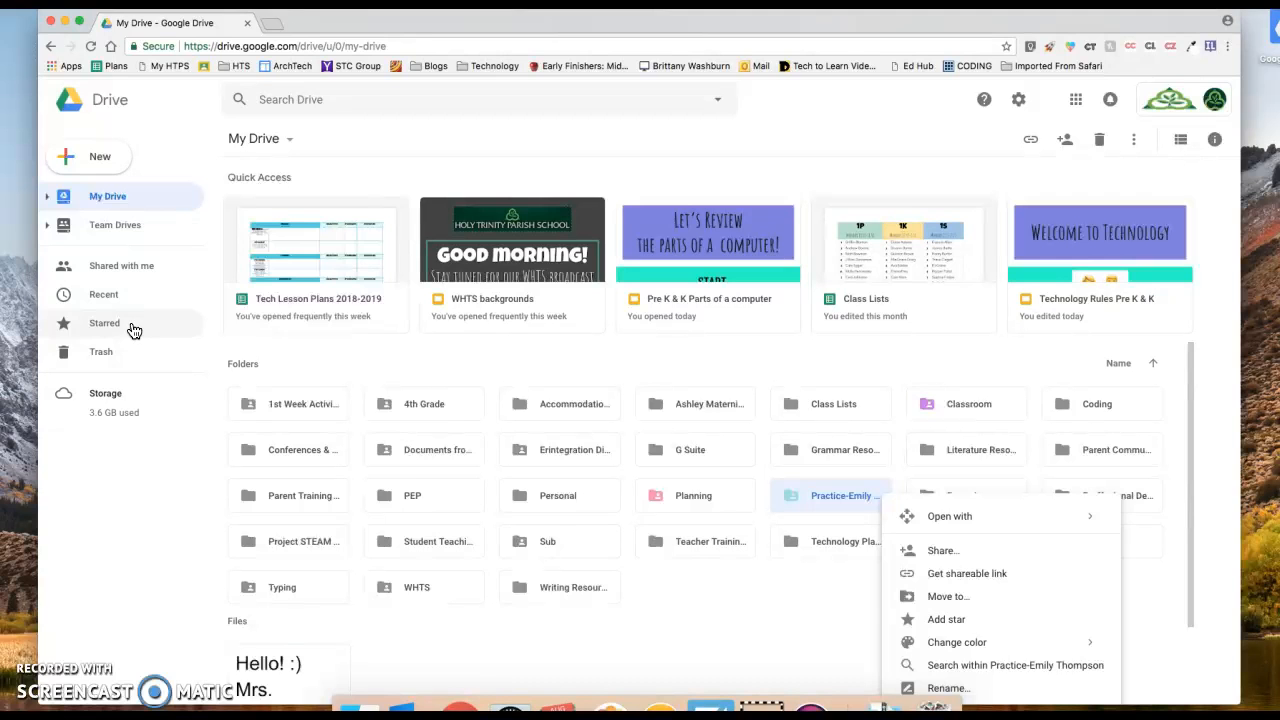
pyautogui.click(718, 596)
pyautogui.click(828, 500)
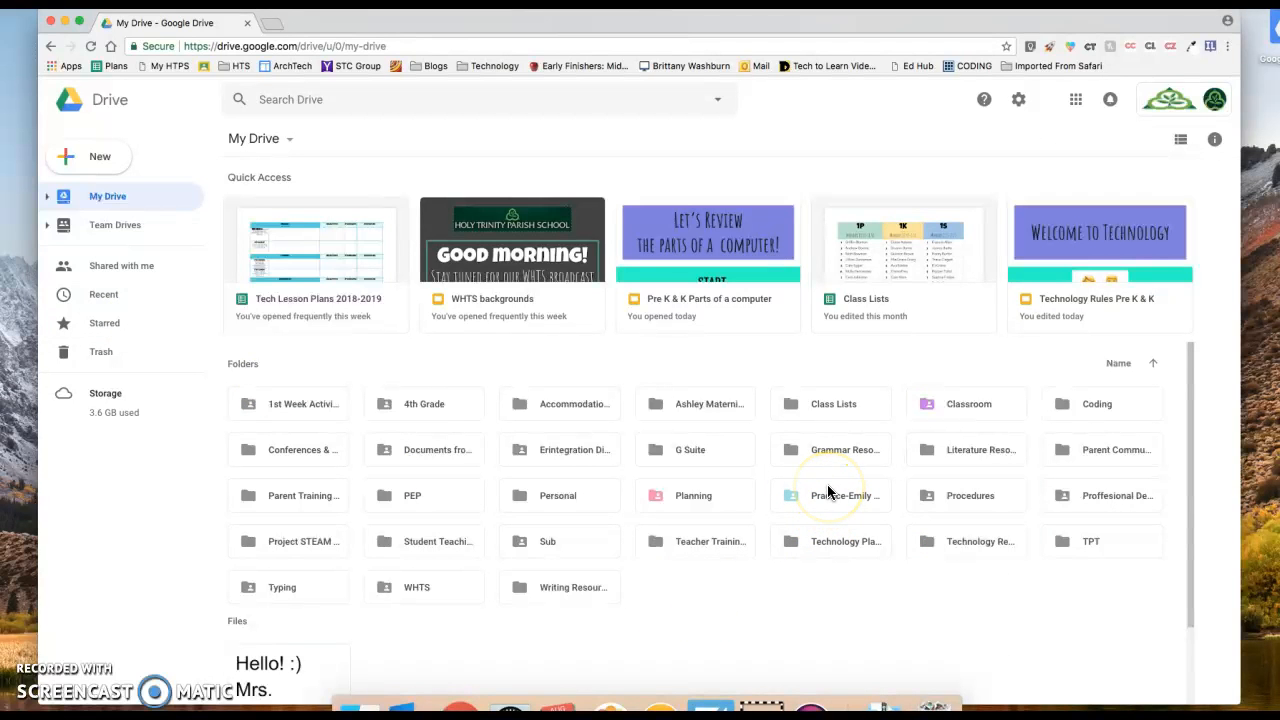
# - Create a blank Google Doc inside the practice folder and confirm the shared-folder prompt
pyautogui.doubleClick(827, 492)
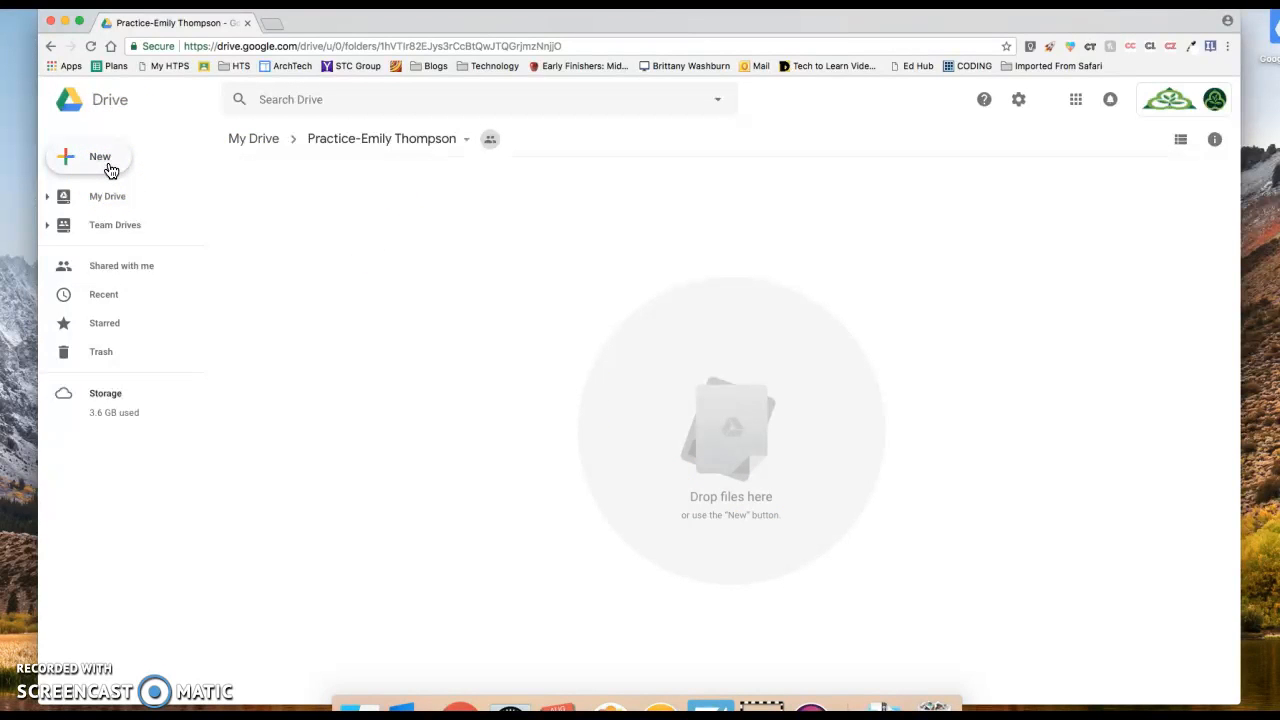
pyautogui.rightClick(365, 245)
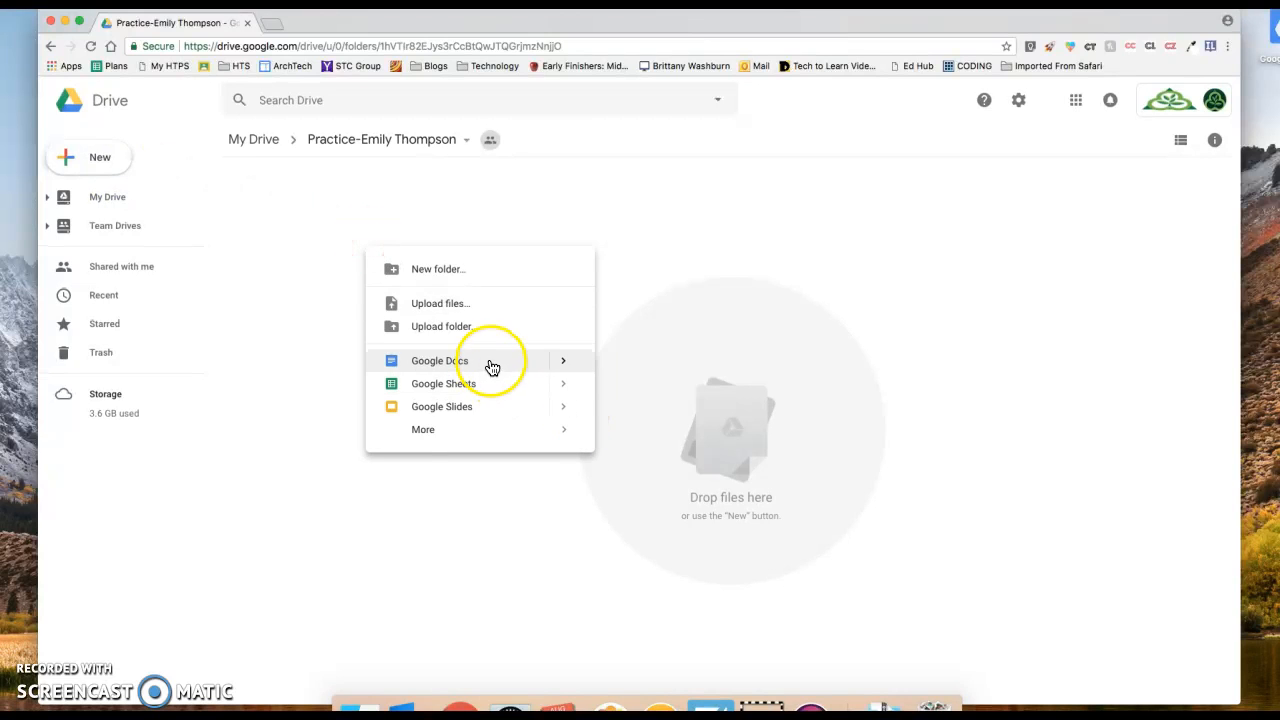
pyautogui.click(430, 362)
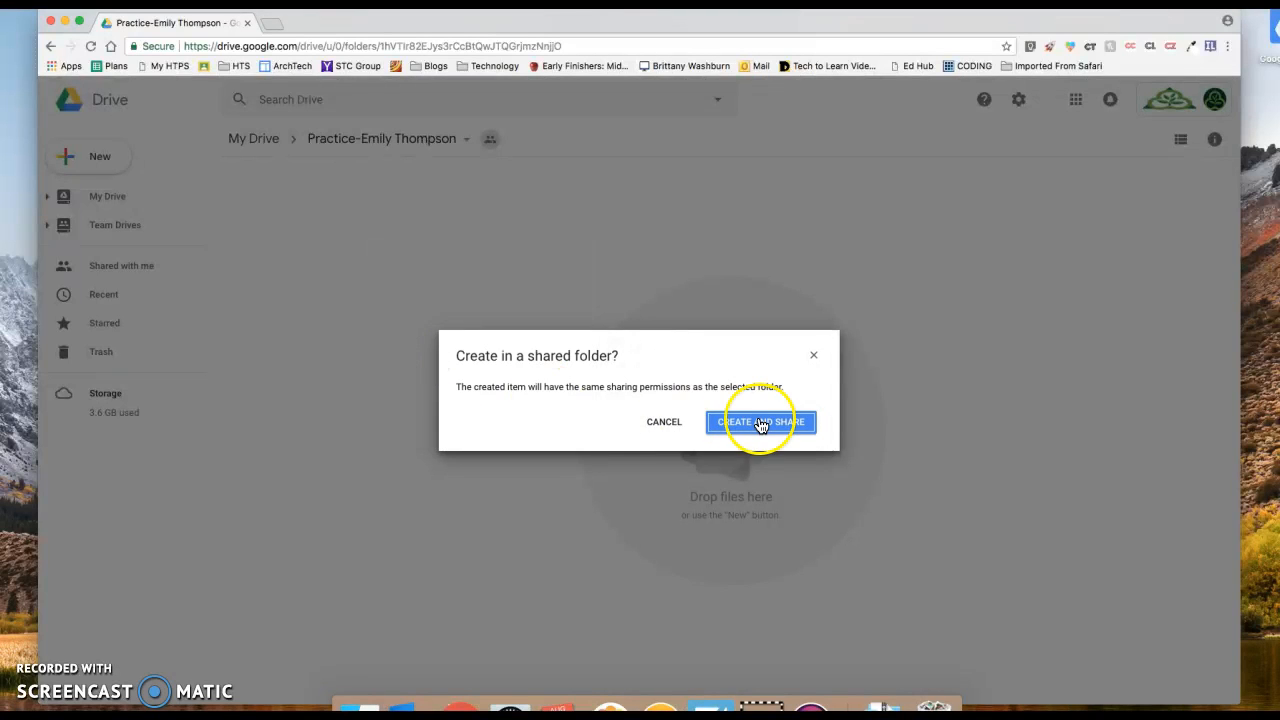
pyautogui.click(757, 422)
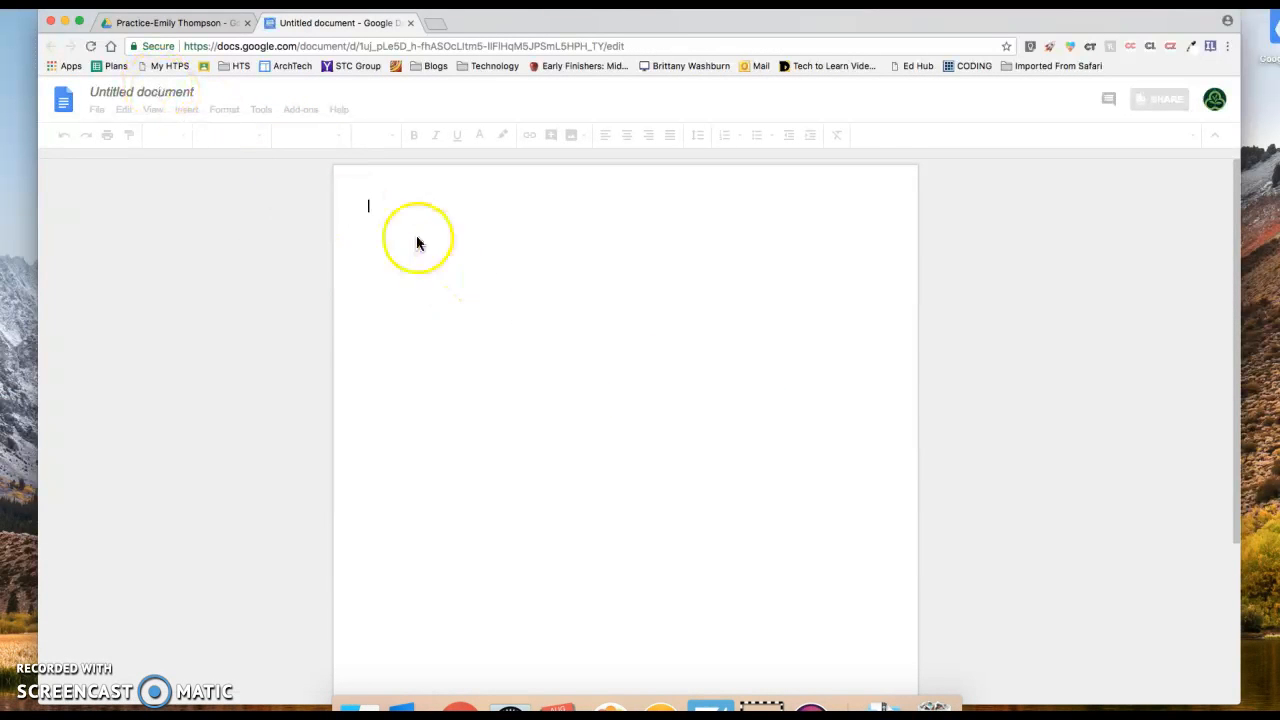
# - Type a one-sentence self-introduction, title the document 'Practice Doc', and select the sentence
pyautogui.click(388, 207)
pyautogui.write('Hi')
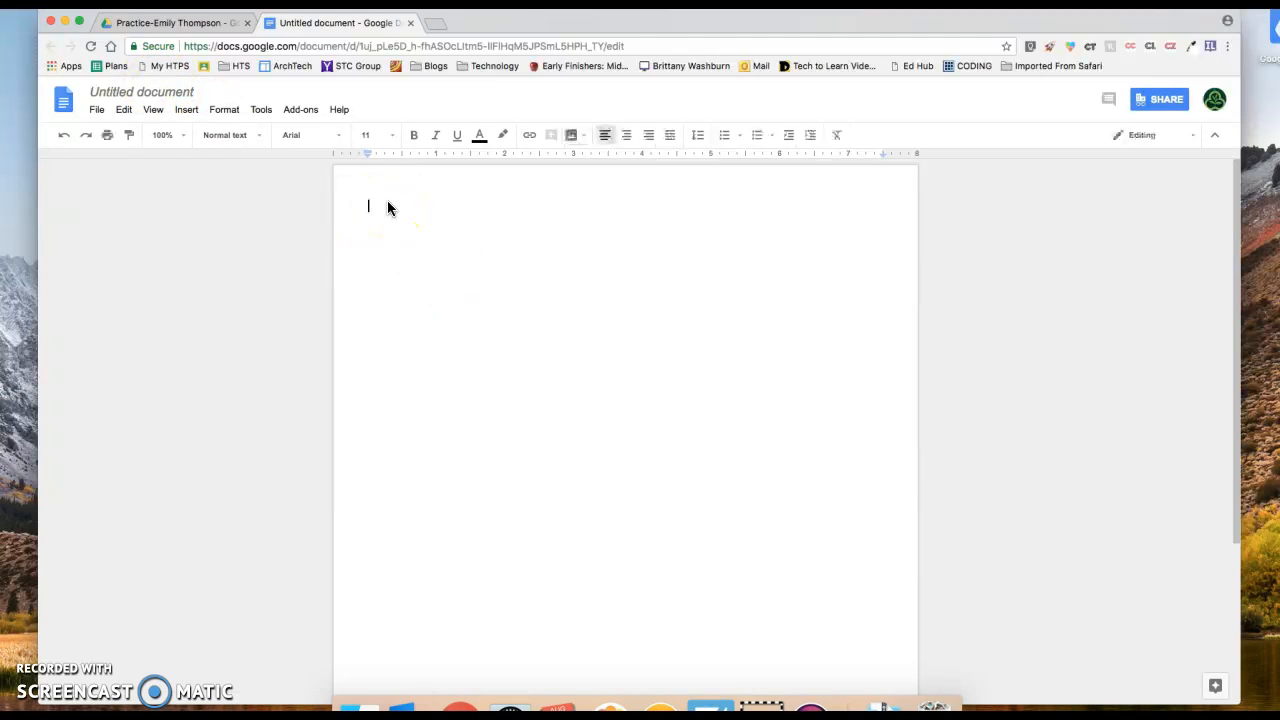
pyautogui.write(' m')
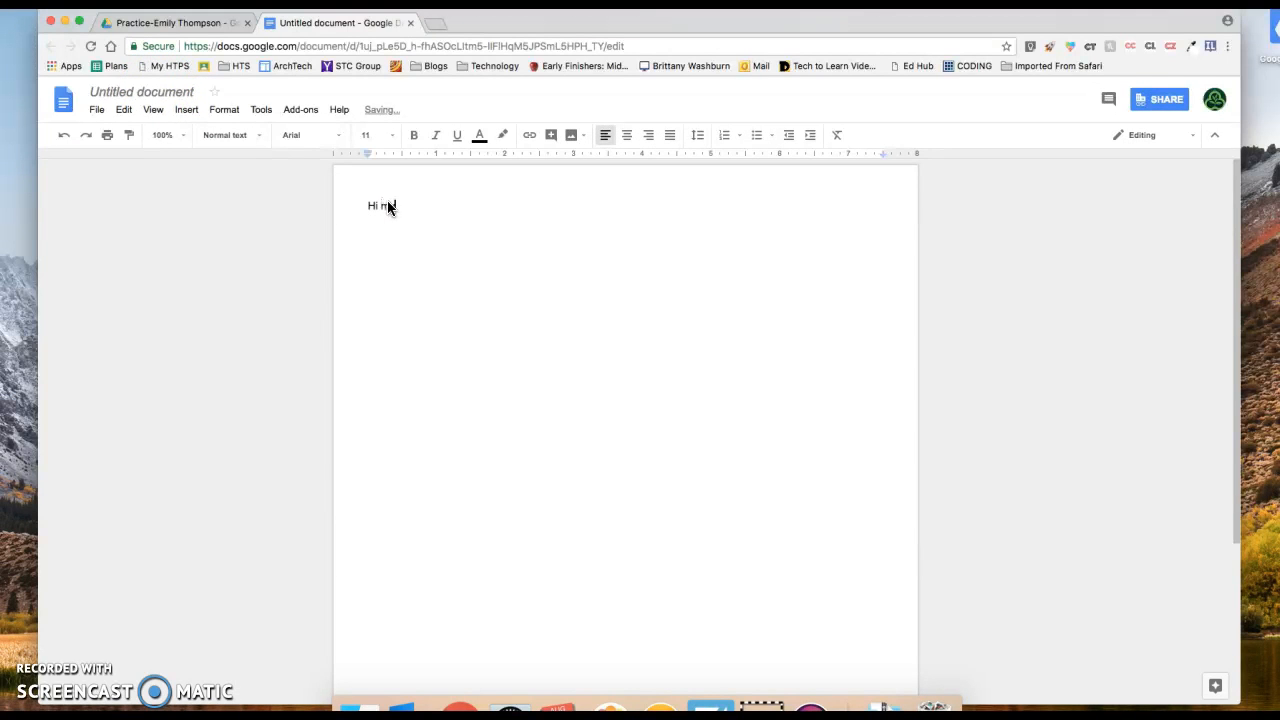
pyautogui.write('y name is Emily.')
pyautogui.click(124, 91)
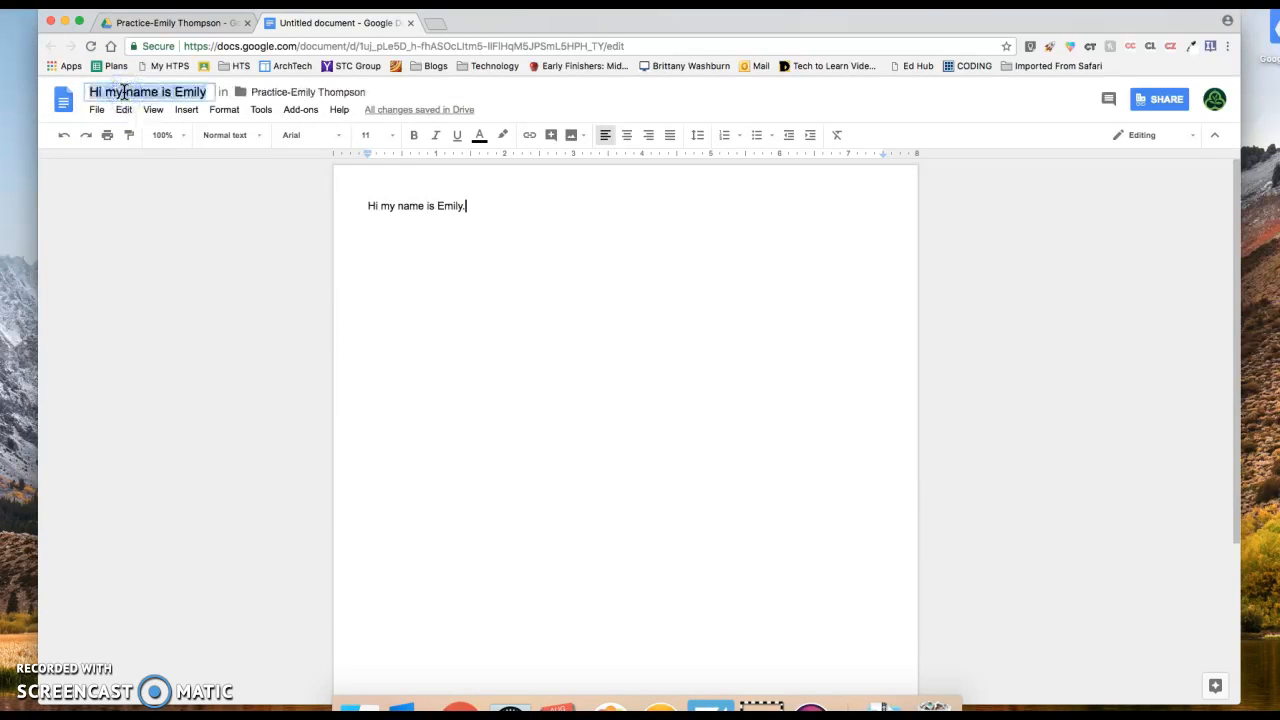
pyautogui.write('Practice Doc')
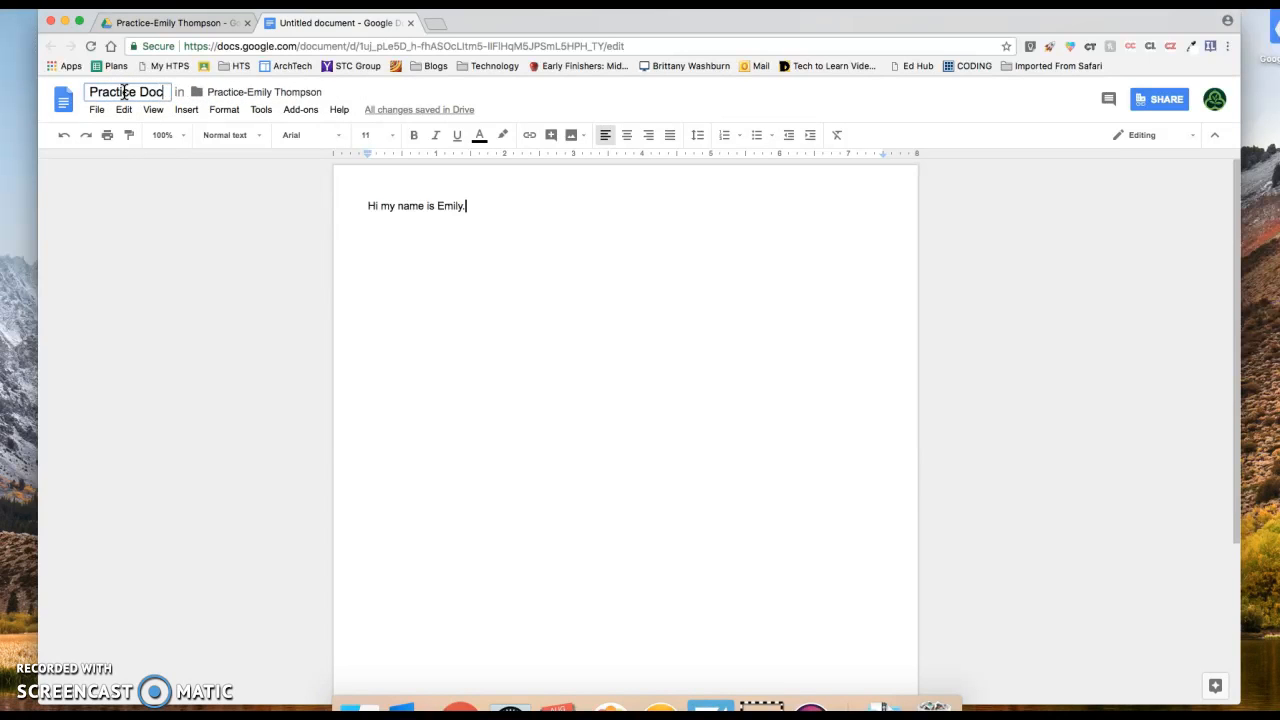
pyautogui.press('Return')
pyautogui.click(471, 173)
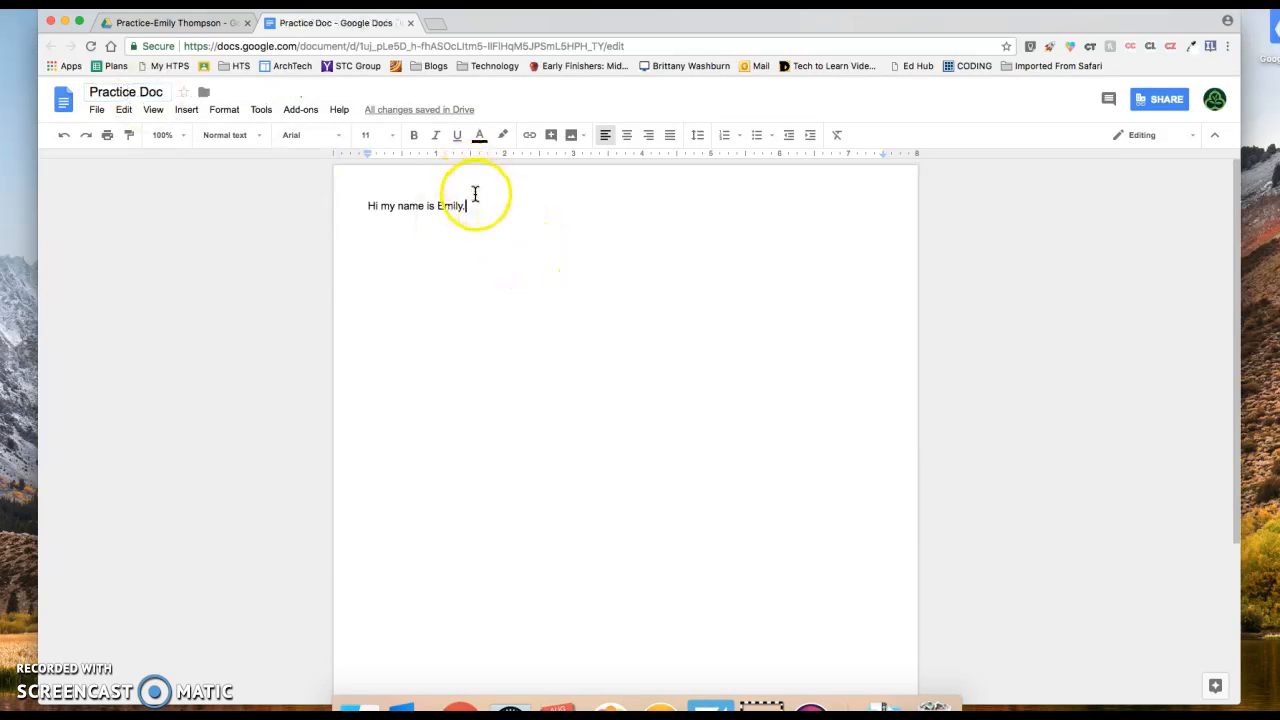
pyautogui.moveTo(475, 193); pyautogui.dragTo(306, 206)
# - Set the sentence to Coming Soon font, size 60, in pink
pyautogui.click(291, 134)
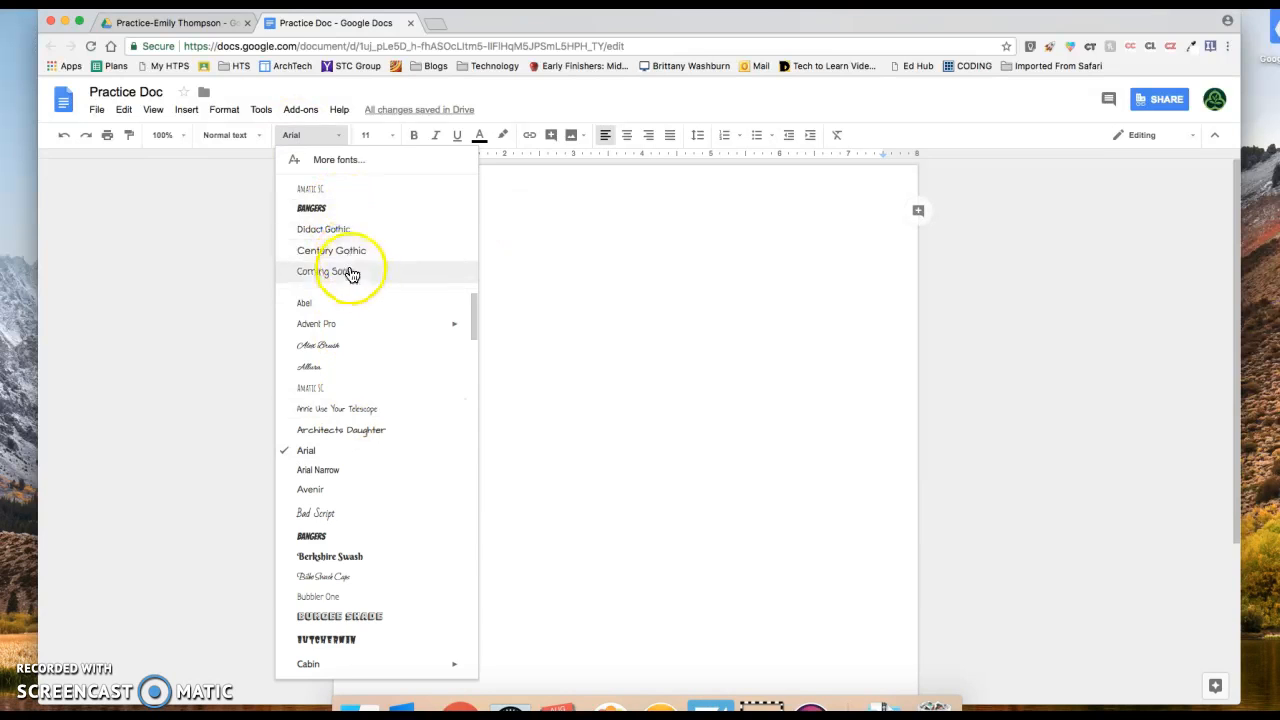
pyautogui.click(351, 272)
pyautogui.click(391, 134)
pyautogui.click(384, 370)
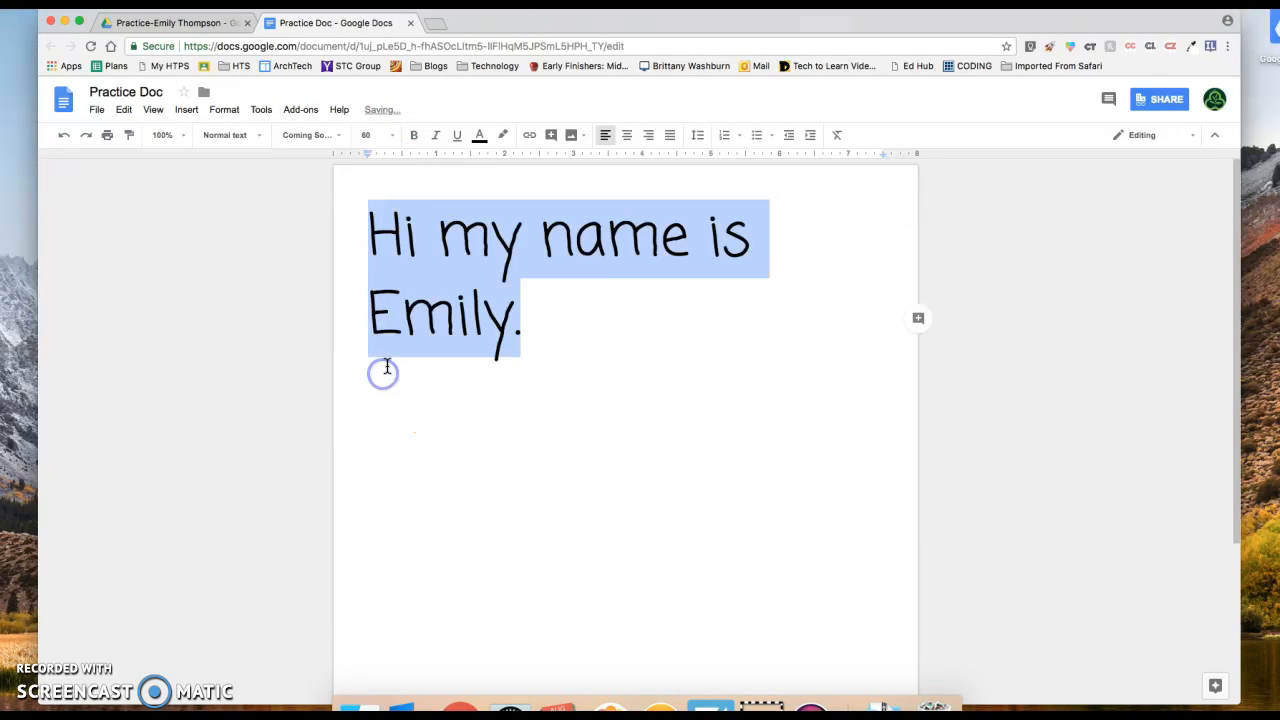
pyautogui.click(479, 134)
pyautogui.click(595, 178)
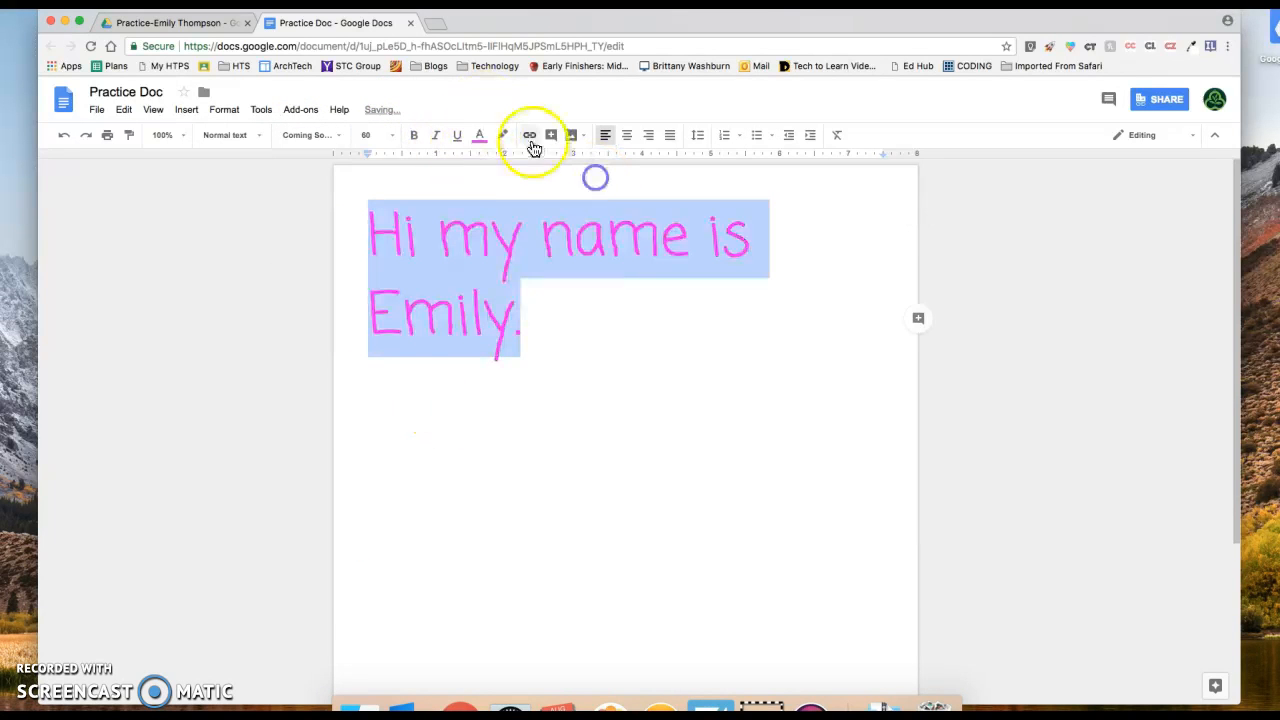
# - Add yellow highlighting, underline and italics, and centre the sentence
pyautogui.click(503, 134)
pyautogui.click(543, 200)
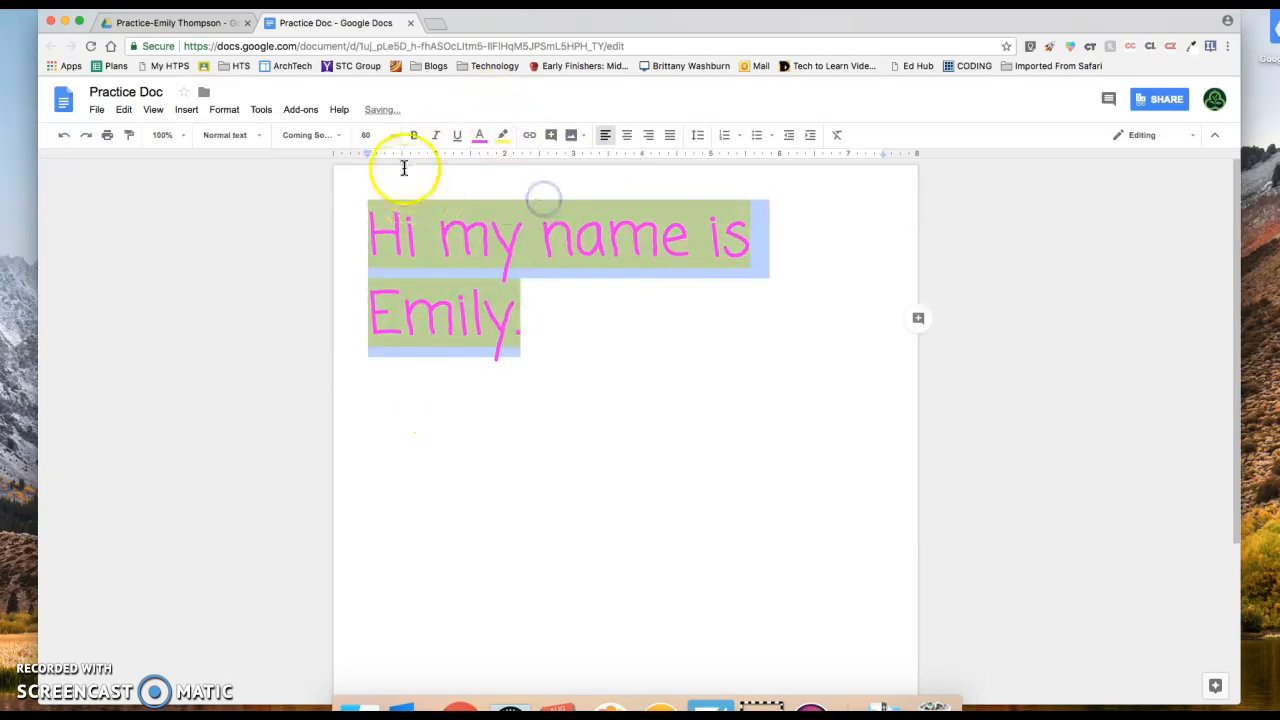
pyautogui.click(457, 134)
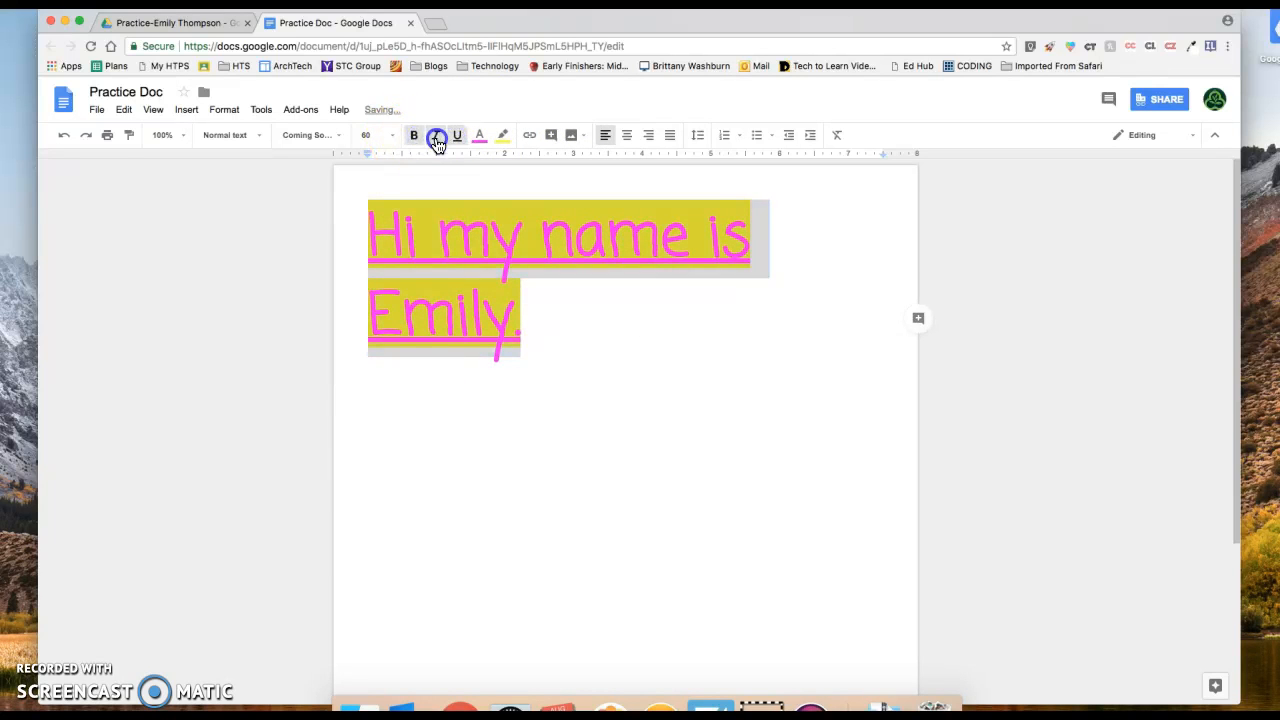
pyautogui.click(436, 136)
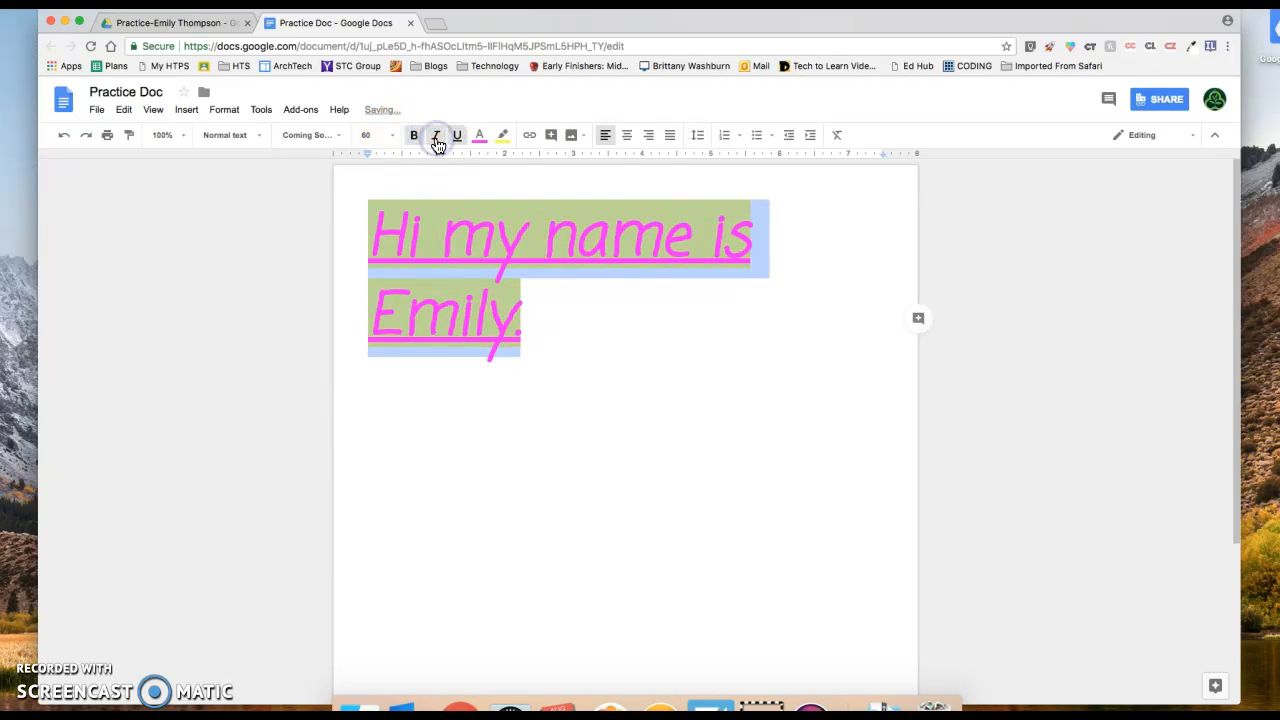
pyautogui.click(627, 136)
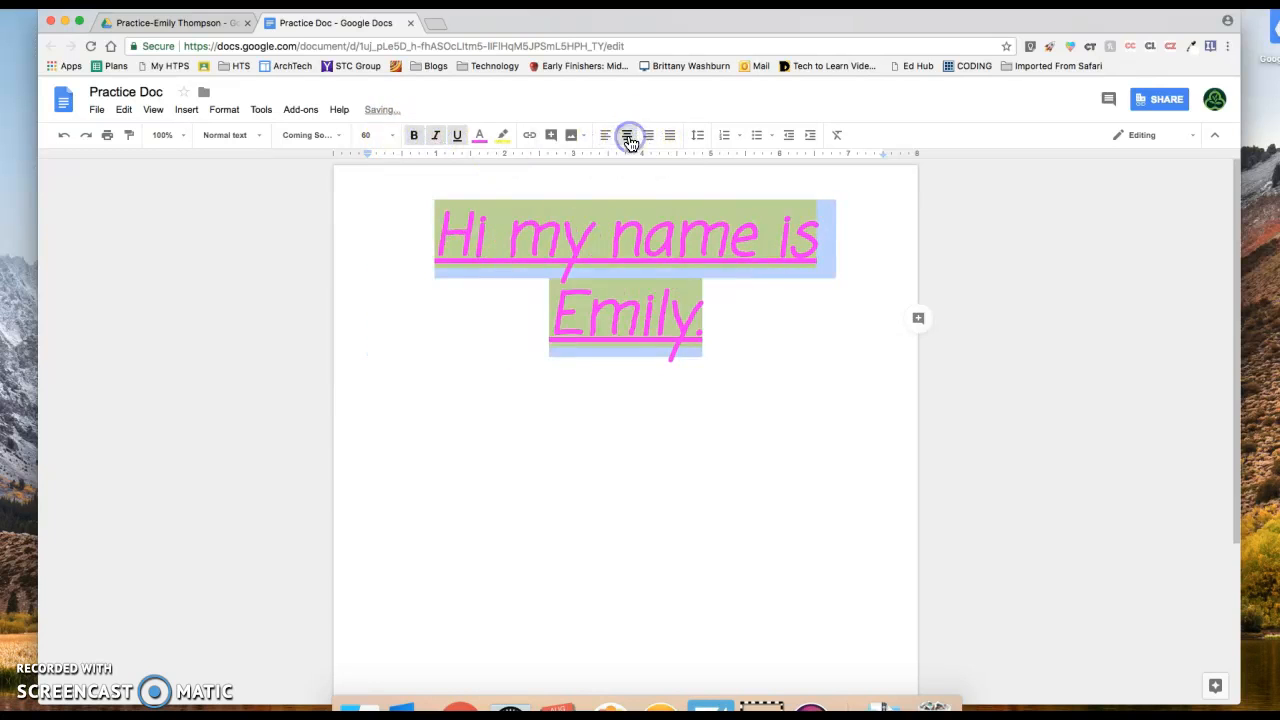
pyautogui.click(697, 323)
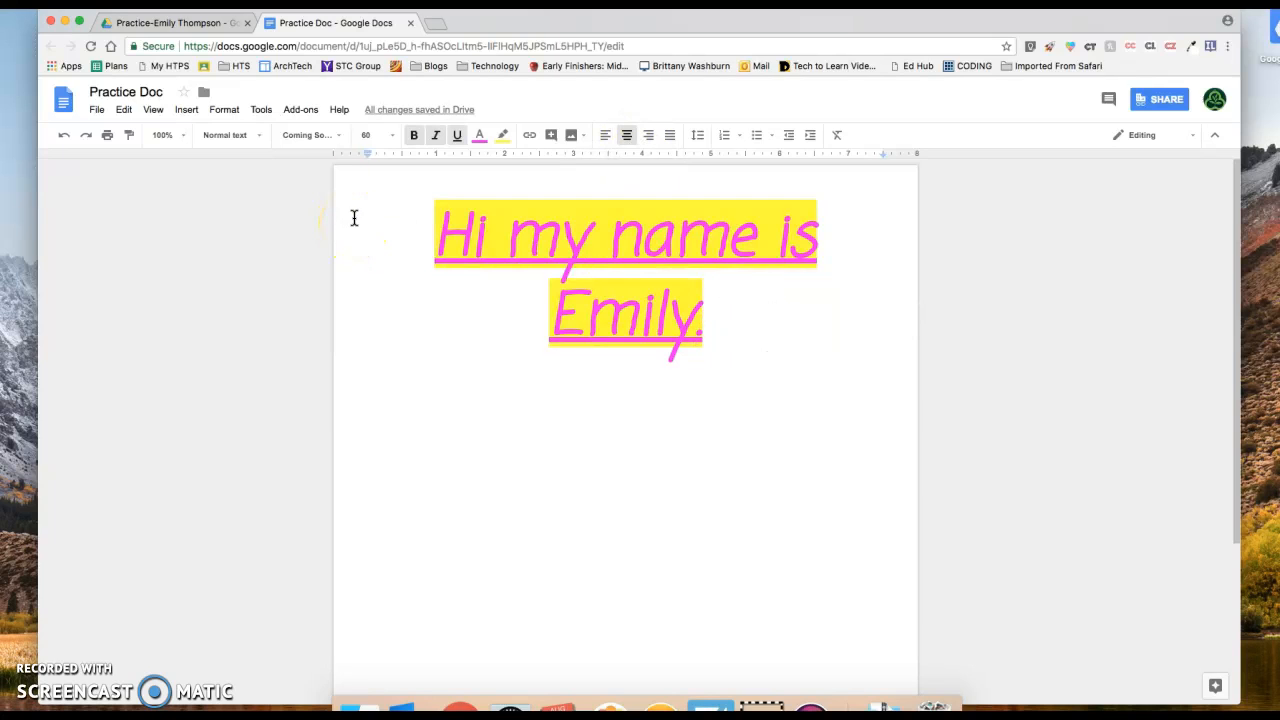
pyautogui.click(783, 356)
pyautogui.click(789, 357)
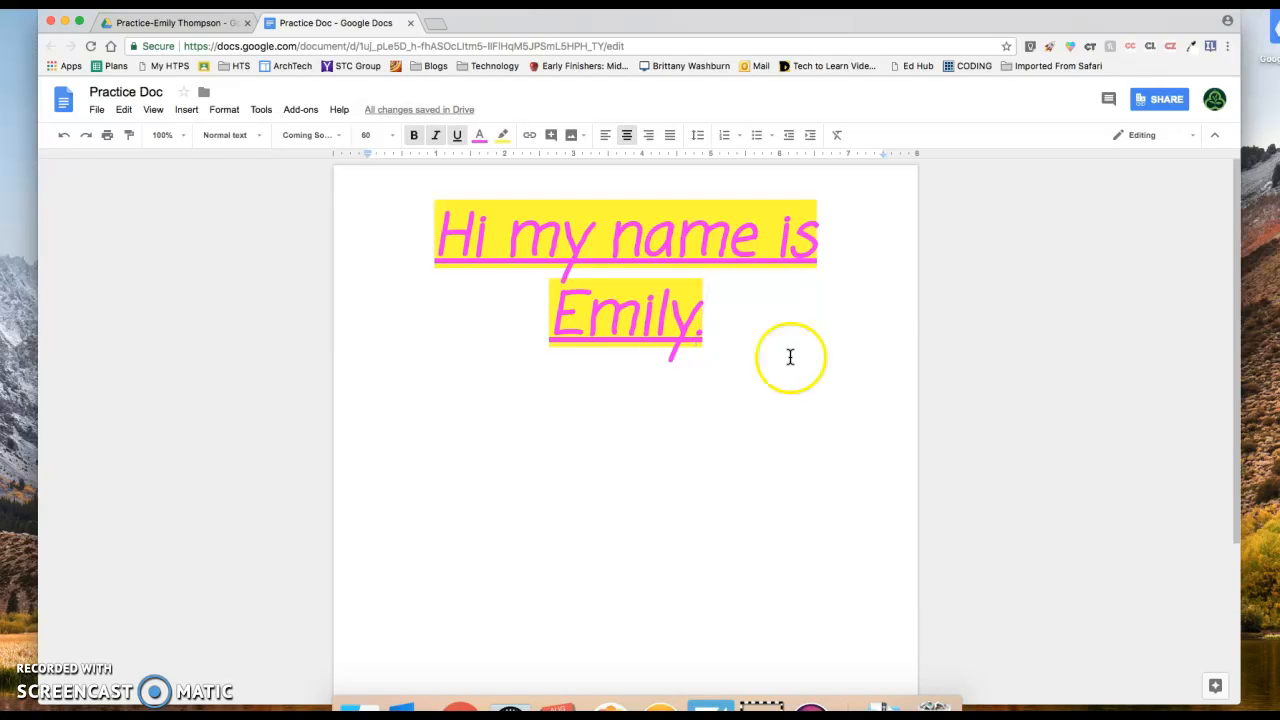
# - Turn link sharing on for 'Anyone with the link' in the full sharing options
pyautogui.click(1166, 101)
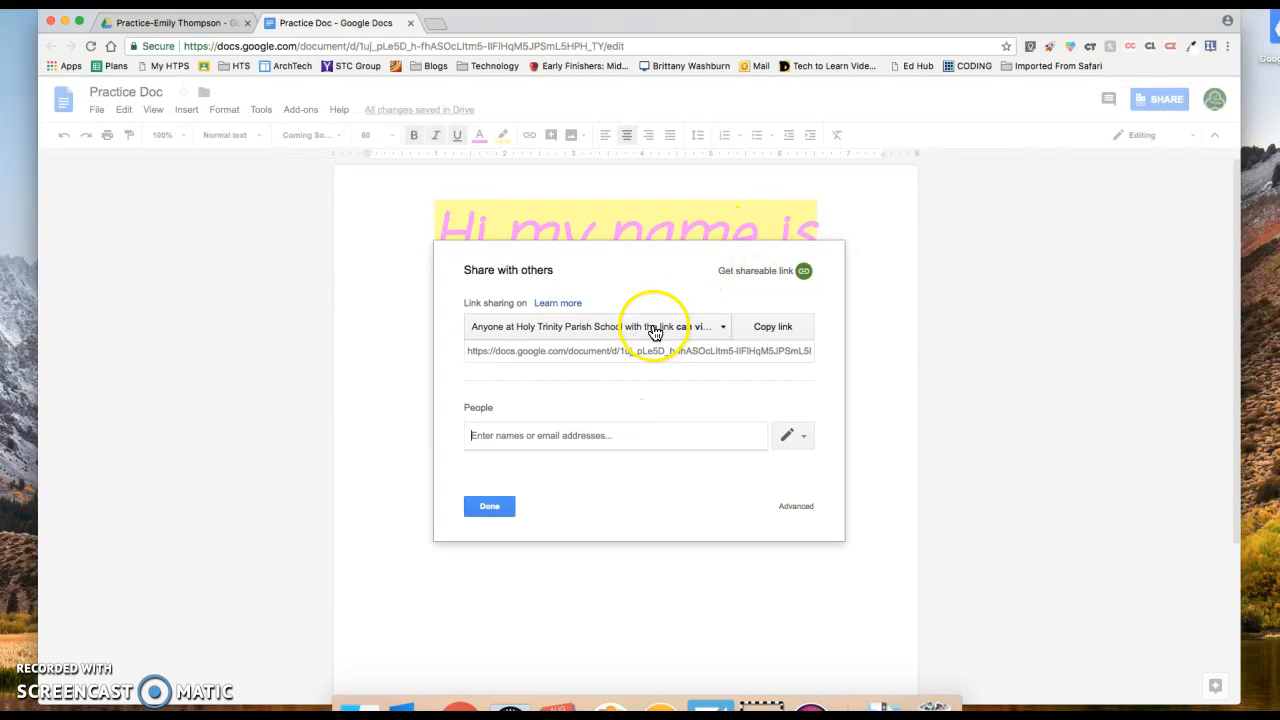
pyautogui.click(495, 334)
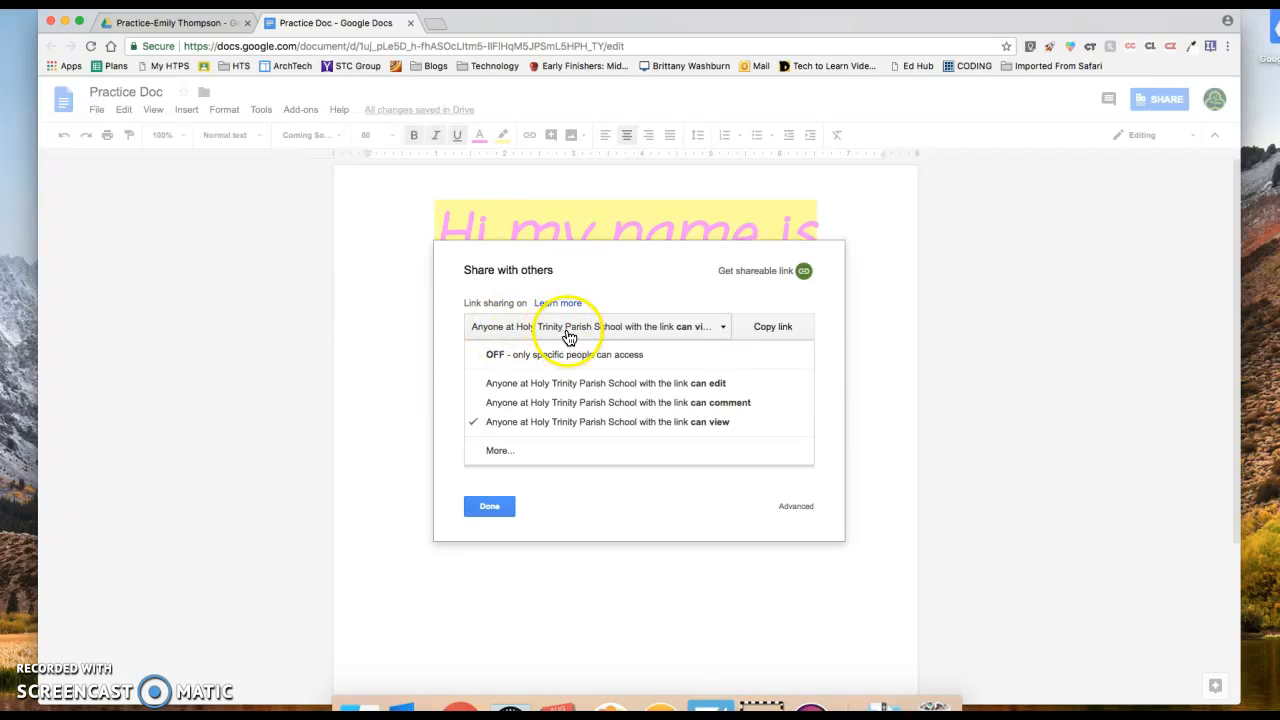
pyautogui.click(500, 452)
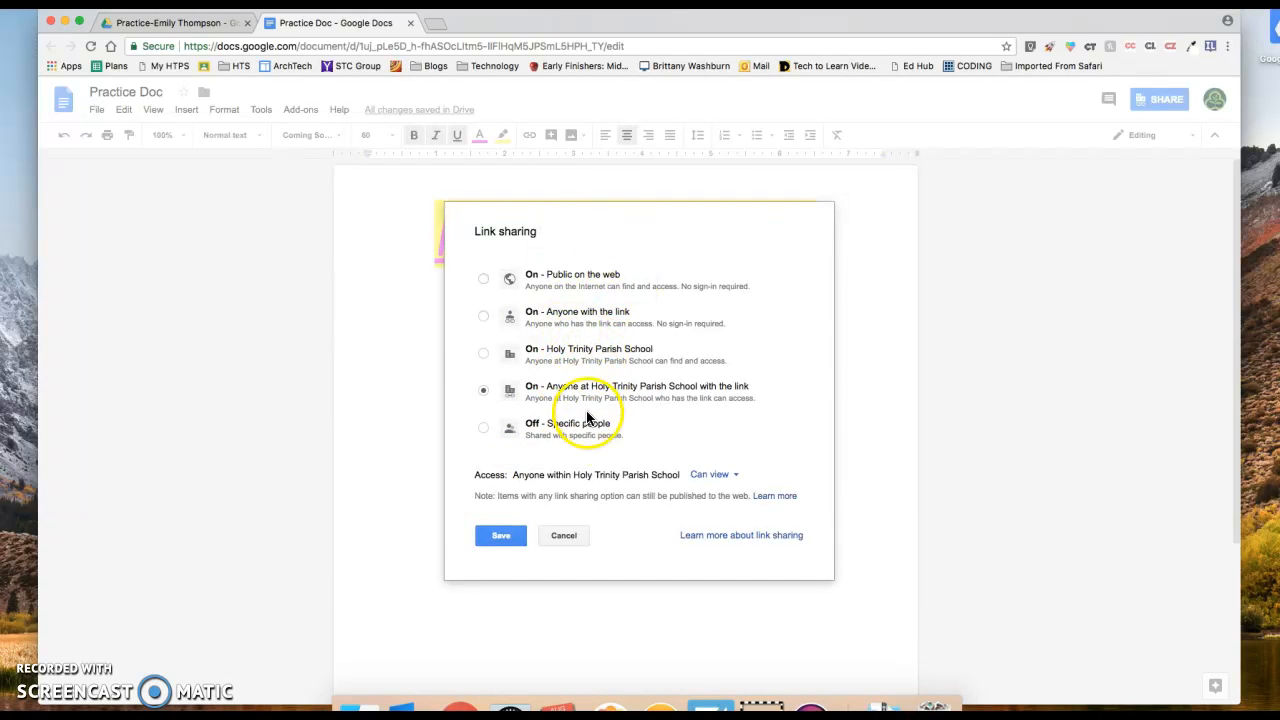
pyautogui.click(481, 318)
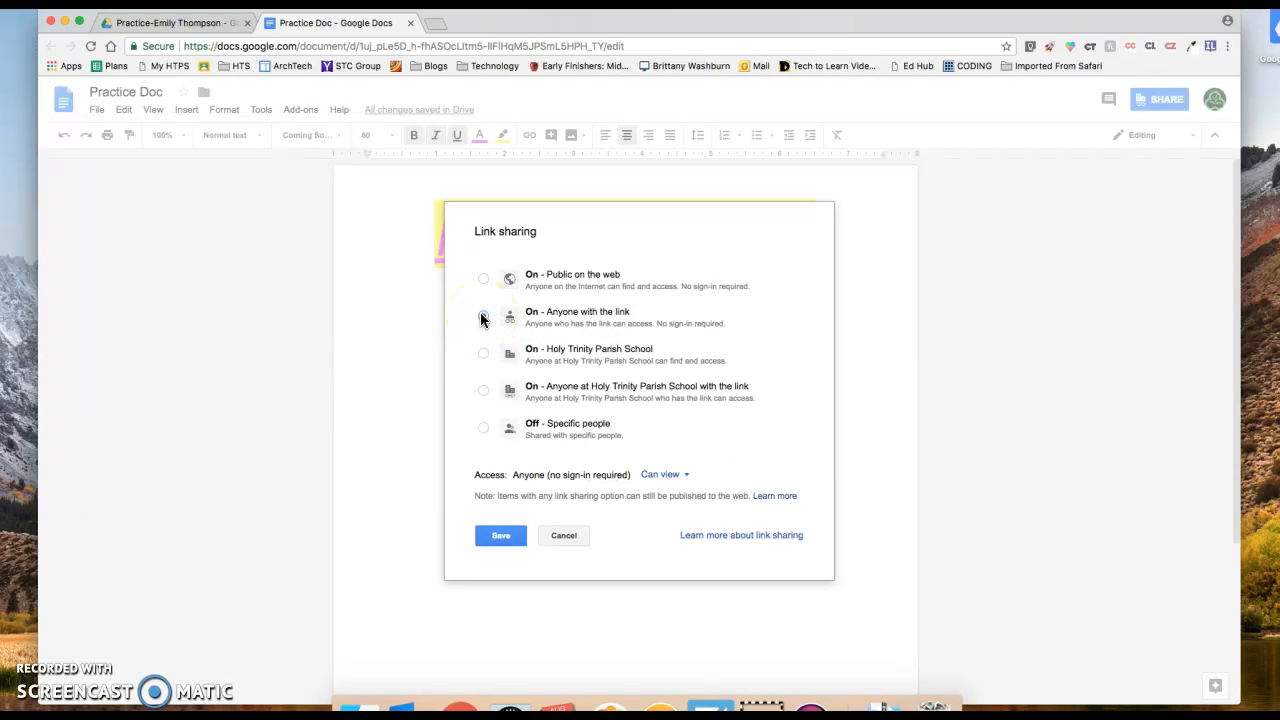
pyautogui.click(484, 429)
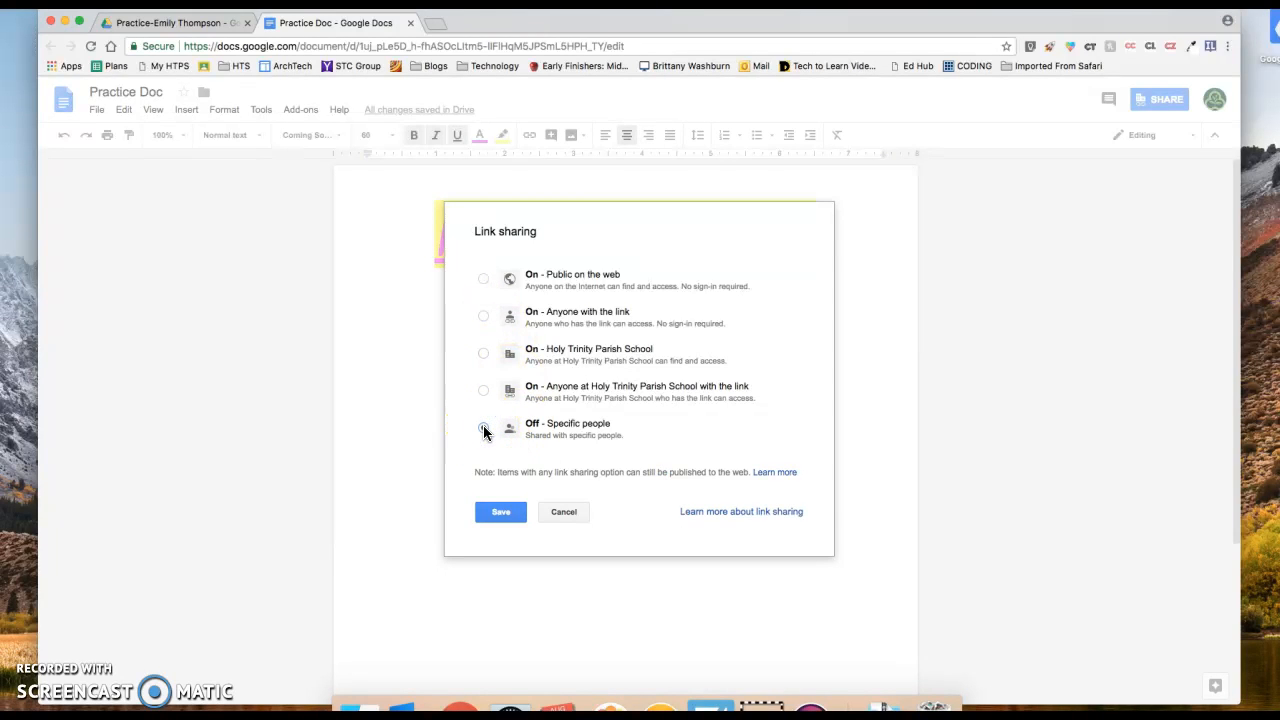
pyautogui.click(483, 429)
pyautogui.click(483, 317)
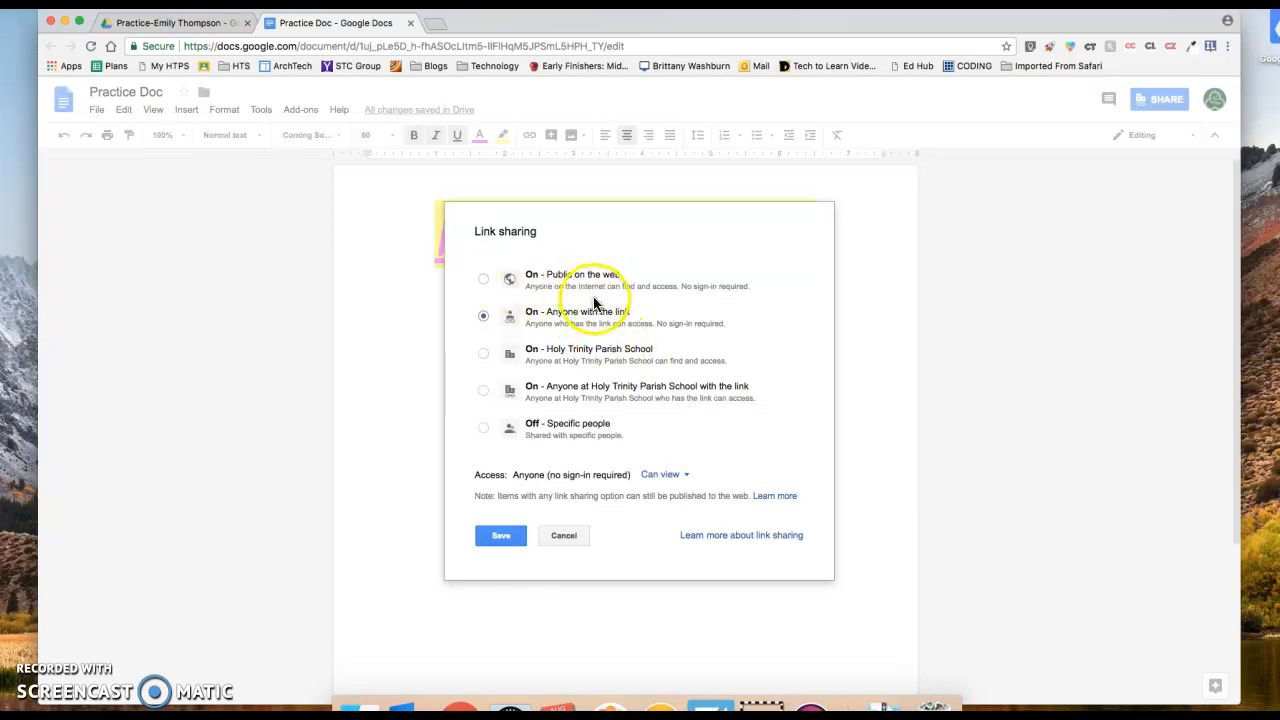
# - Set the link holders' access level to Can comment
pyautogui.click(648, 476)
pyautogui.click(651, 500)
pyautogui.click(664, 478)
pyautogui.click(686, 506)
pyautogui.click(678, 475)
pyautogui.click(687, 507)
pyautogui.click(682, 478)
pyautogui.click(690, 516)
pyautogui.click(677, 476)
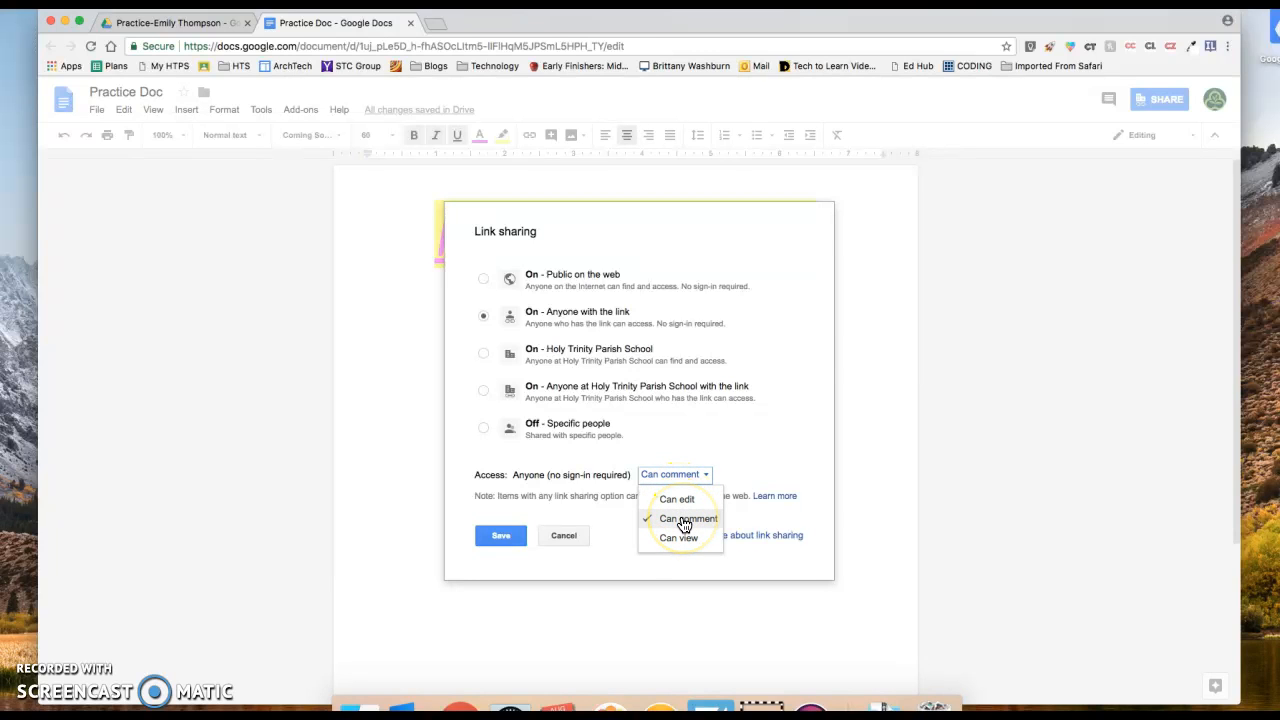
pyautogui.click(684, 521)
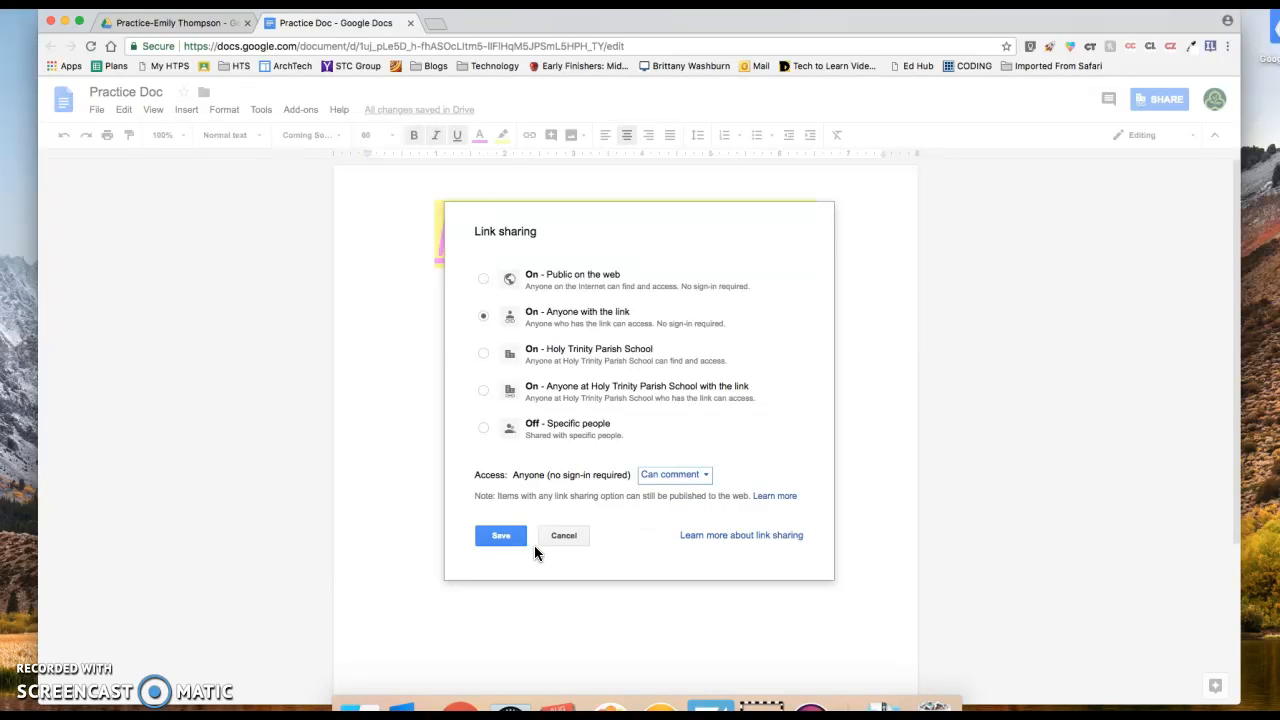
# - Save the link setting, then send a Can comment invitation to the colleague's address
pyautogui.click(512, 540)
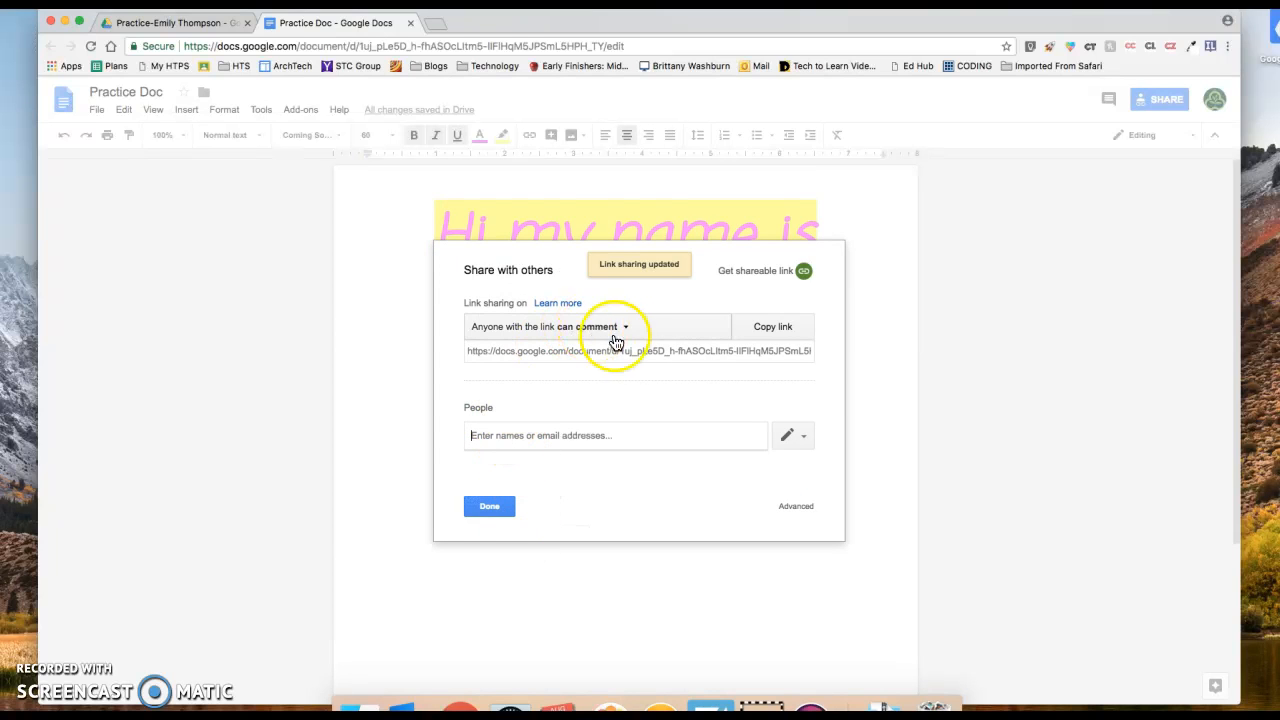
pyautogui.click(528, 436)
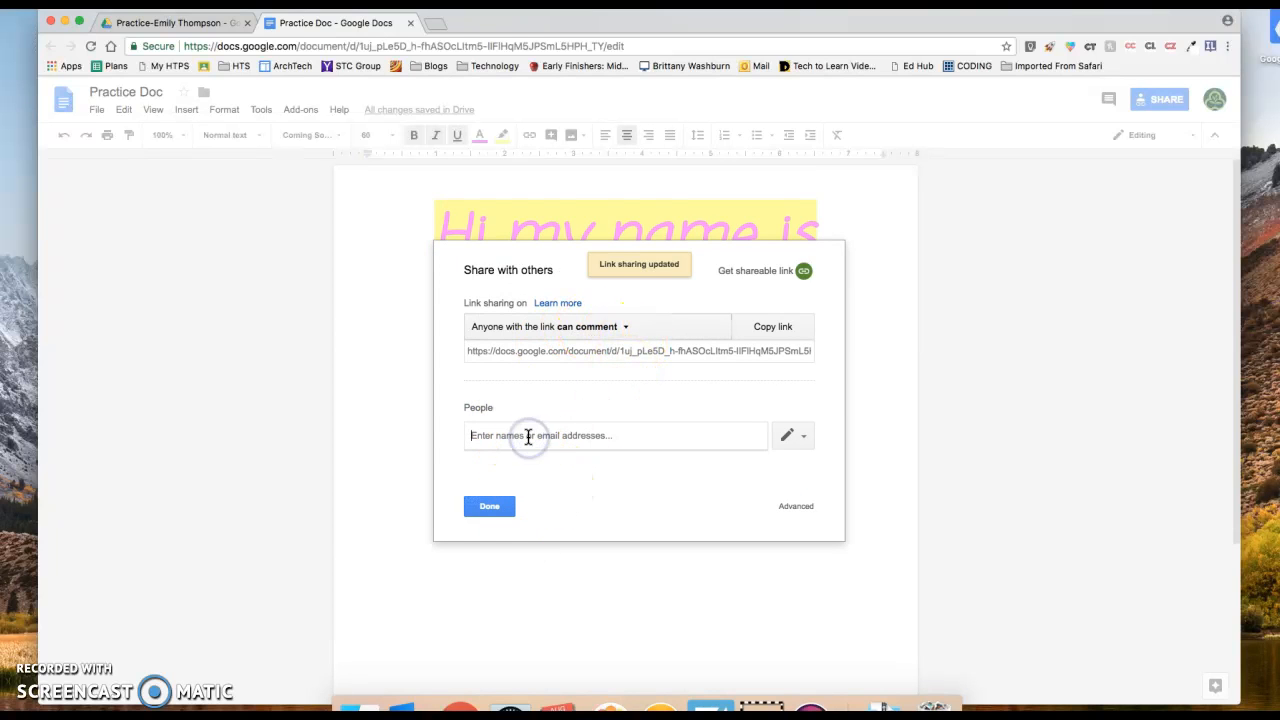
pyautogui.write('e')
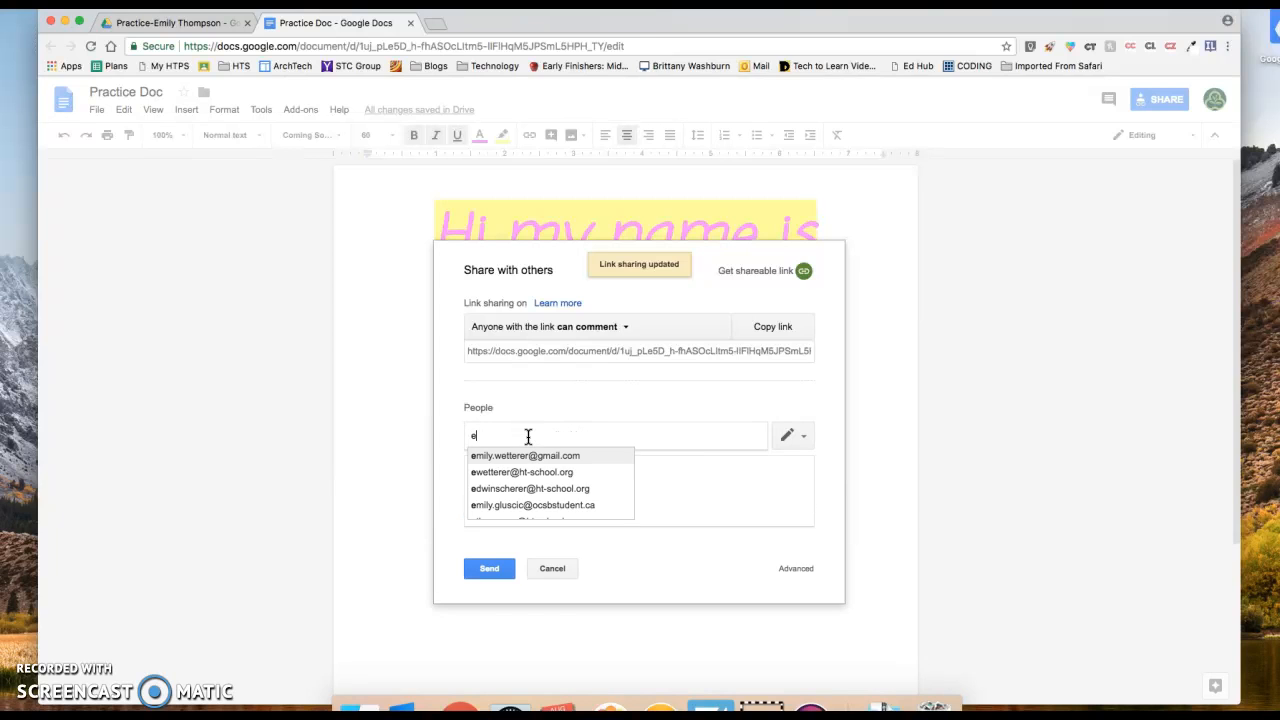
pyautogui.write('thom')
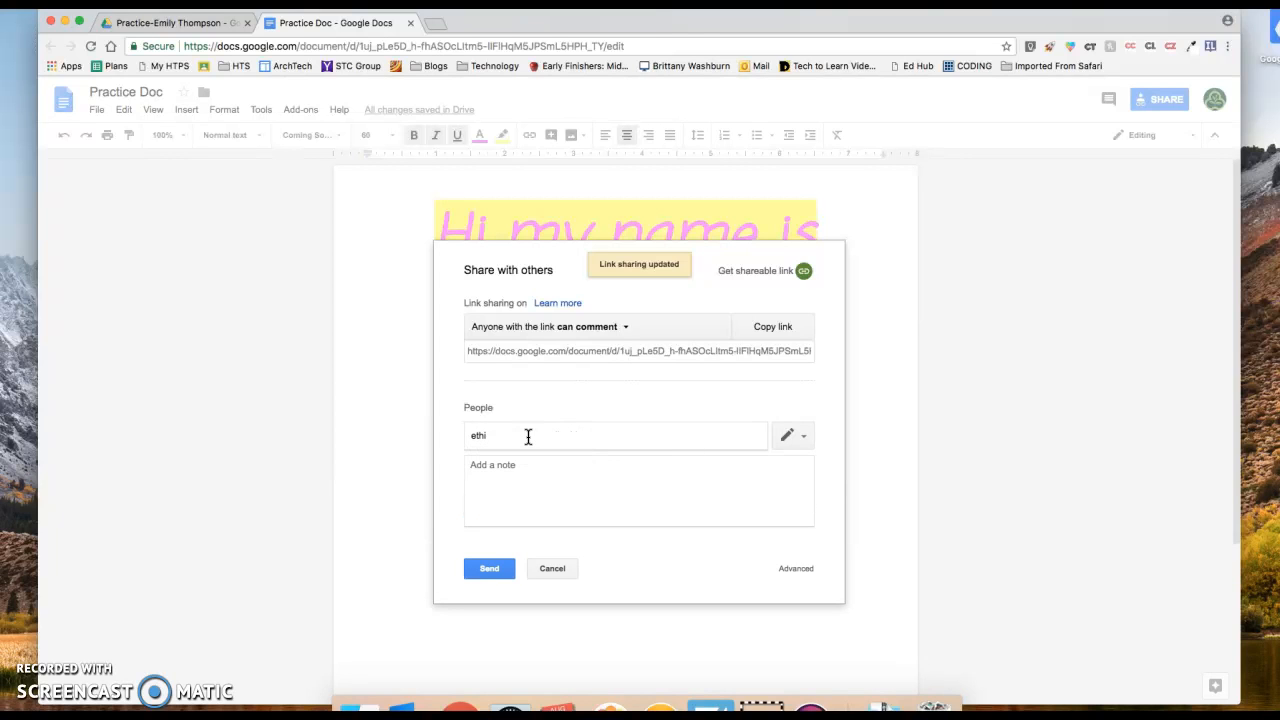
pyautogui.write('pson')
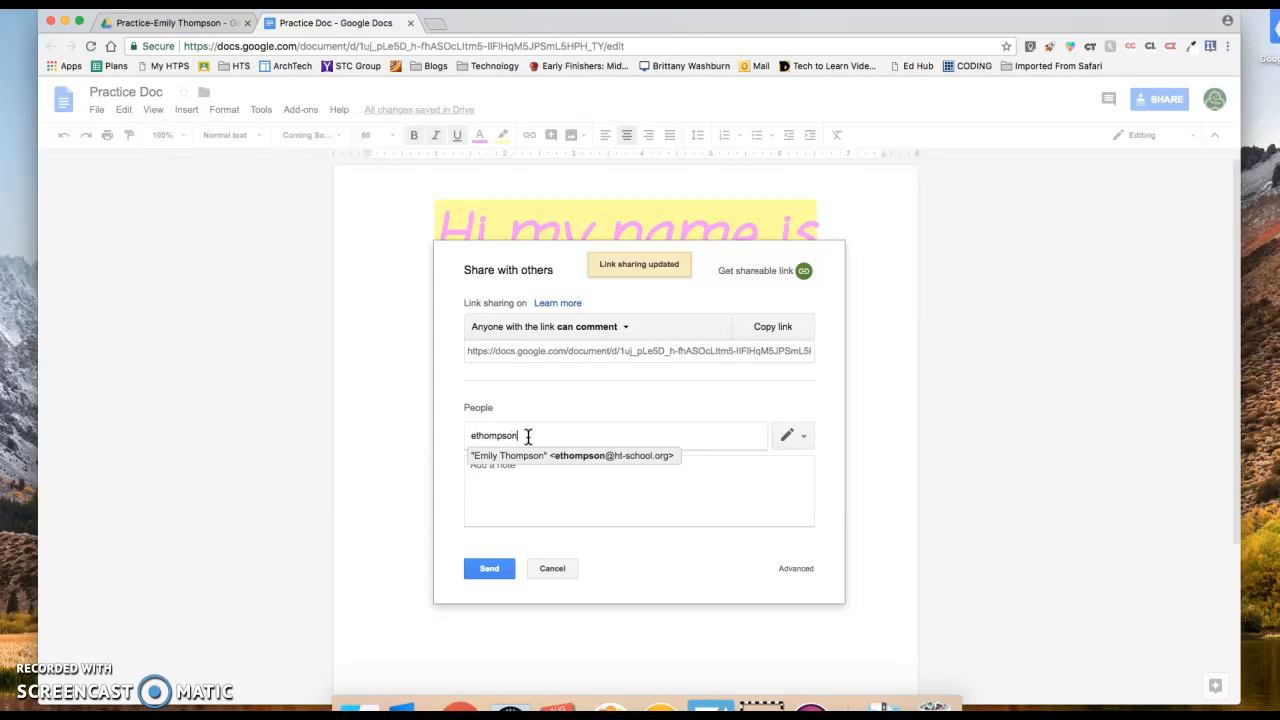
pyautogui.press('Return')
pyautogui.click(789, 439)
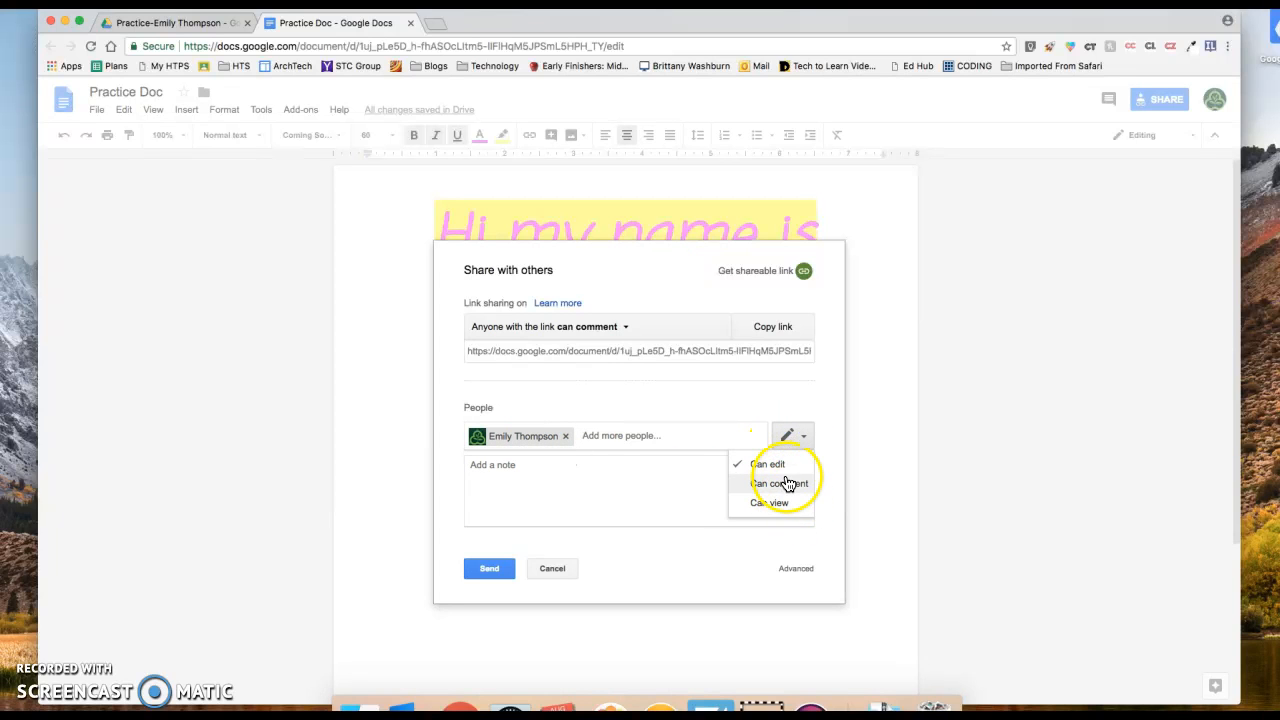
pyautogui.click(787, 483)
pyautogui.click(619, 485)
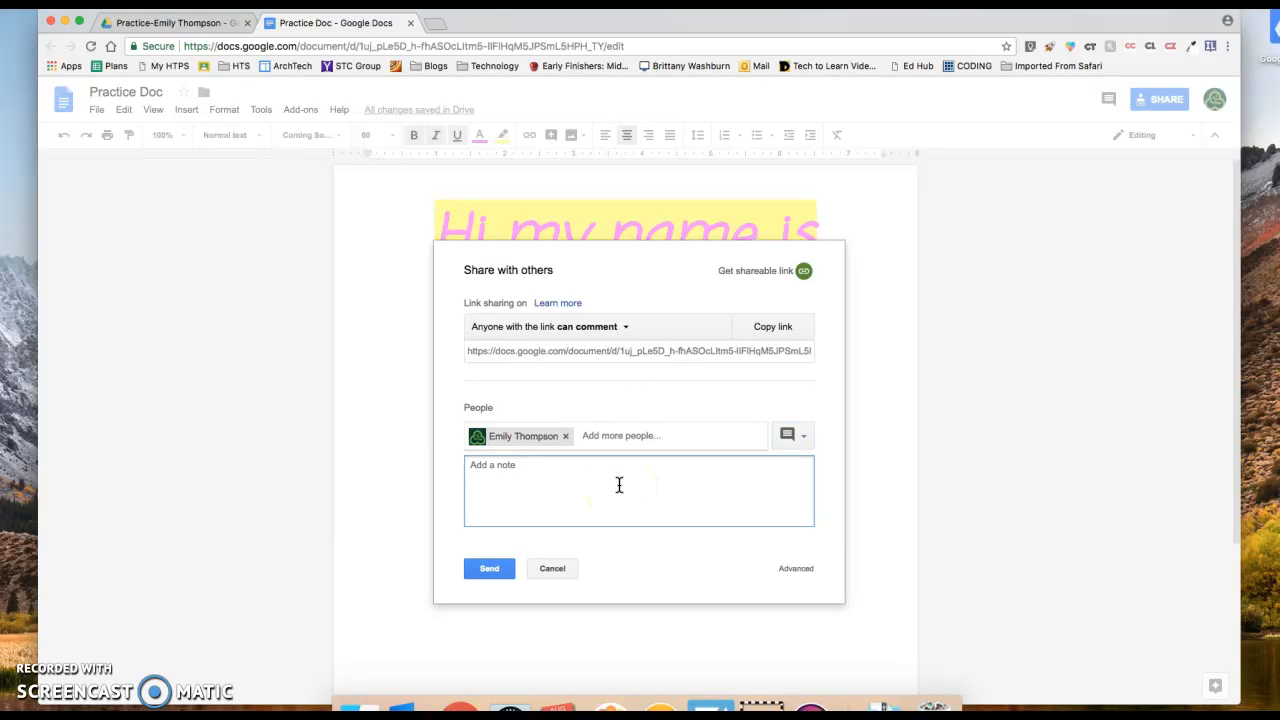
pyautogui.click(492, 568)
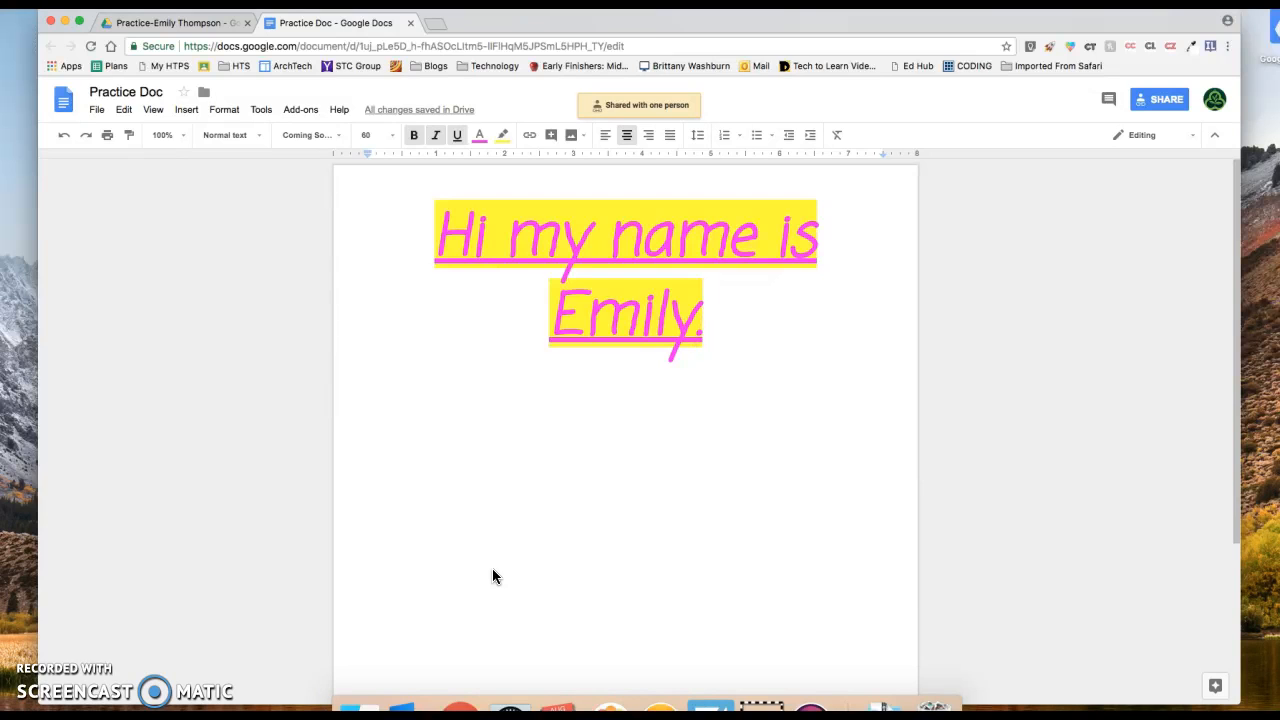
# - Return to the Drive tab and select Practice Doc in the practice folder
pyautogui.click(493, 560)
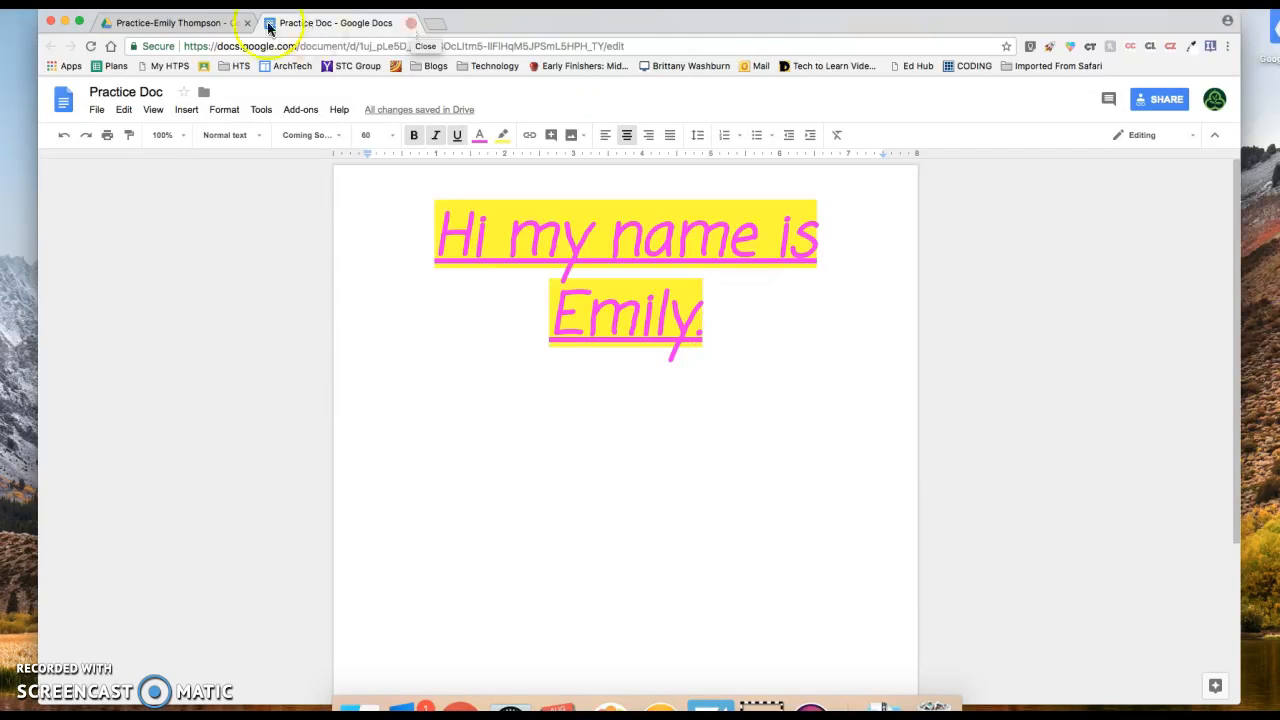
pyautogui.click(232, 25)
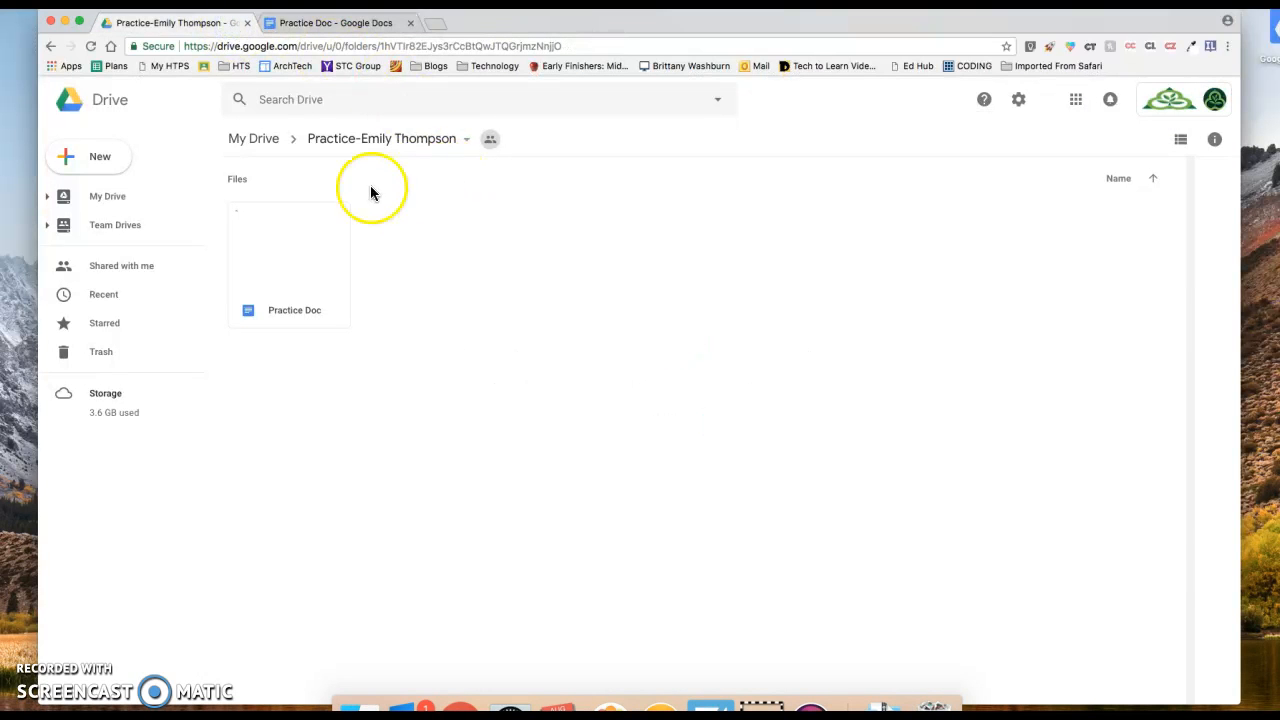
pyautogui.click(311, 251)
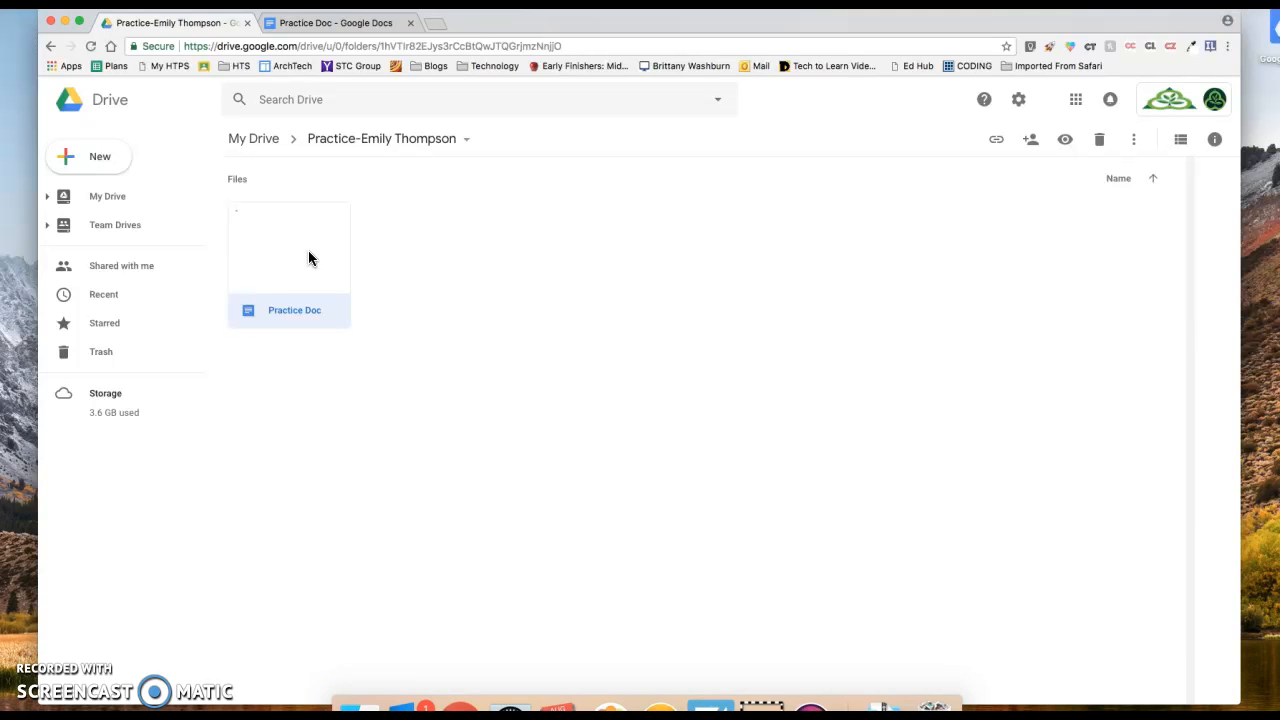
# - Move Practice Doc to My Drive, accepting that shared people lose access, then open My Drive
pyautogui.rightClick(308, 258)
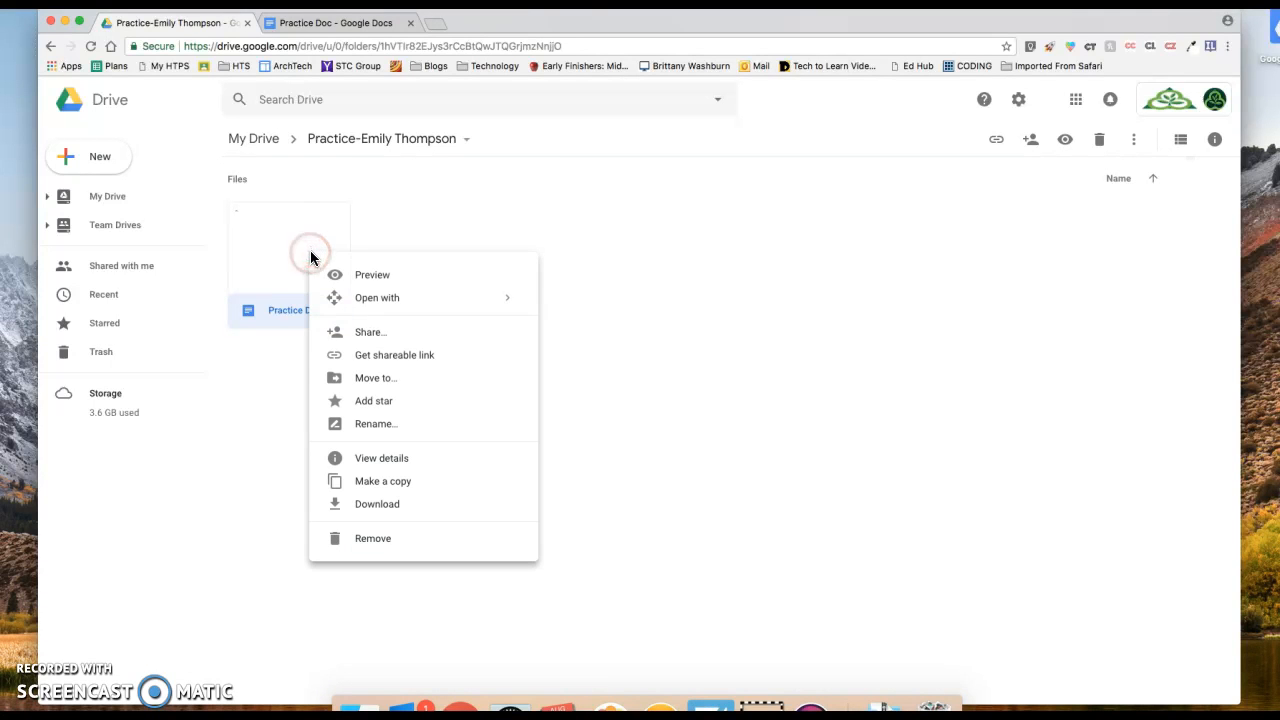
pyautogui.click(377, 380)
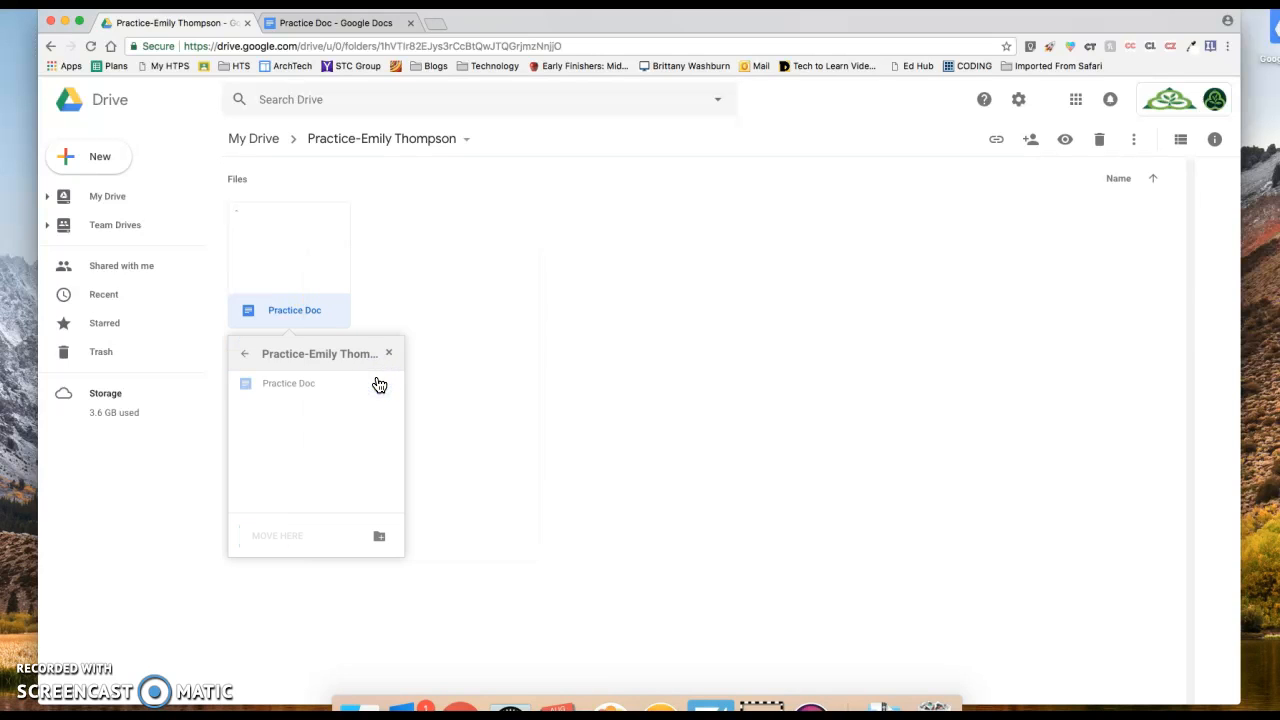
pyautogui.click(250, 360)
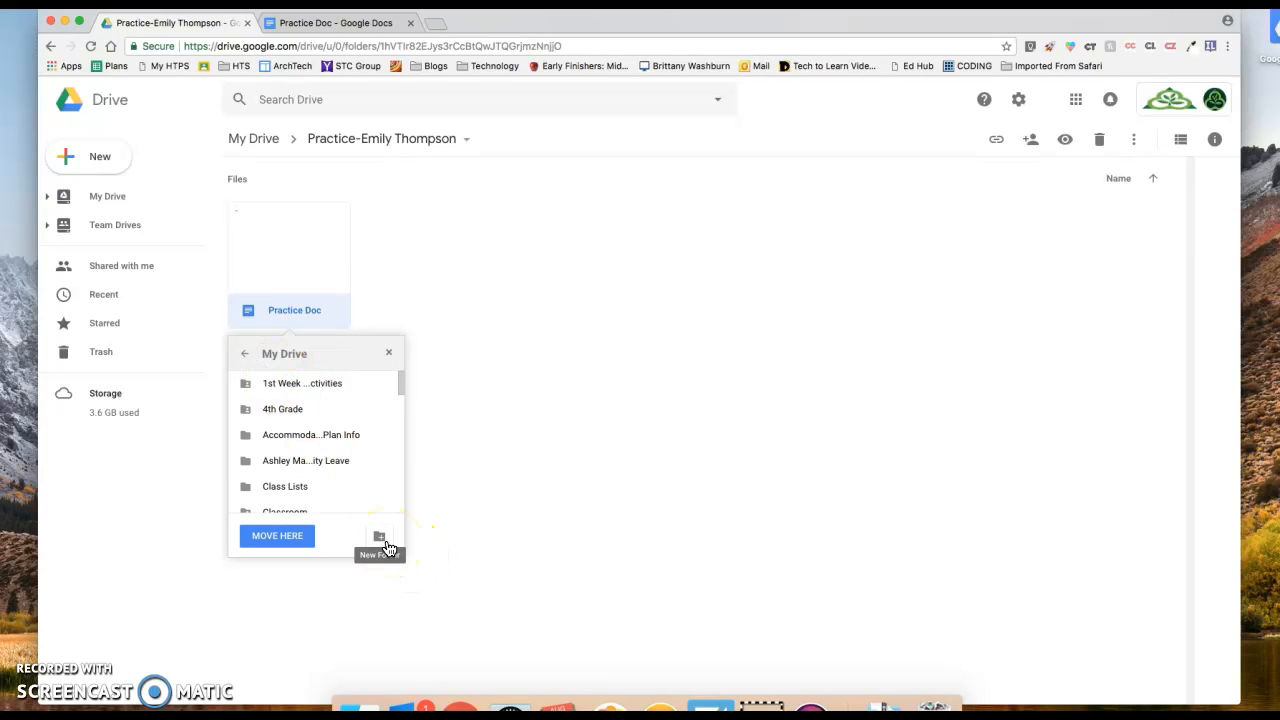
pyautogui.scroll(-3, 390, 486)
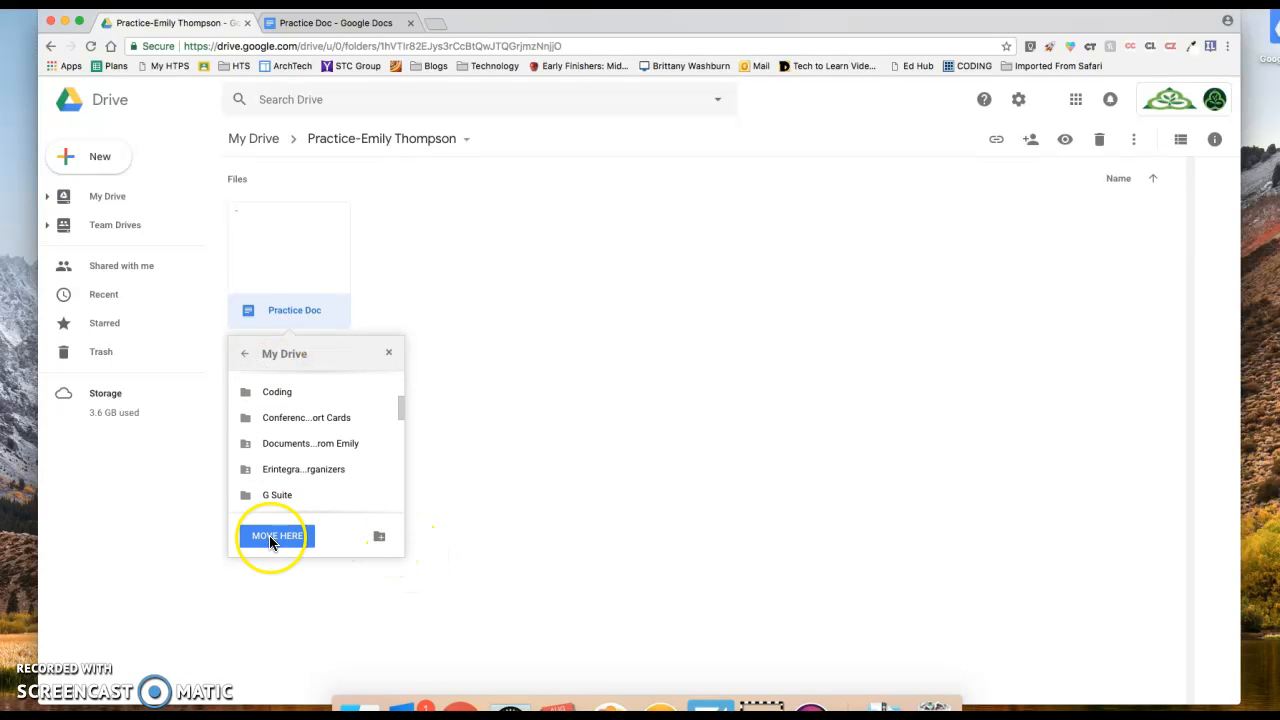
pyautogui.scroll(-1, 269, 543)
pyautogui.scroll(3, 291, 430)
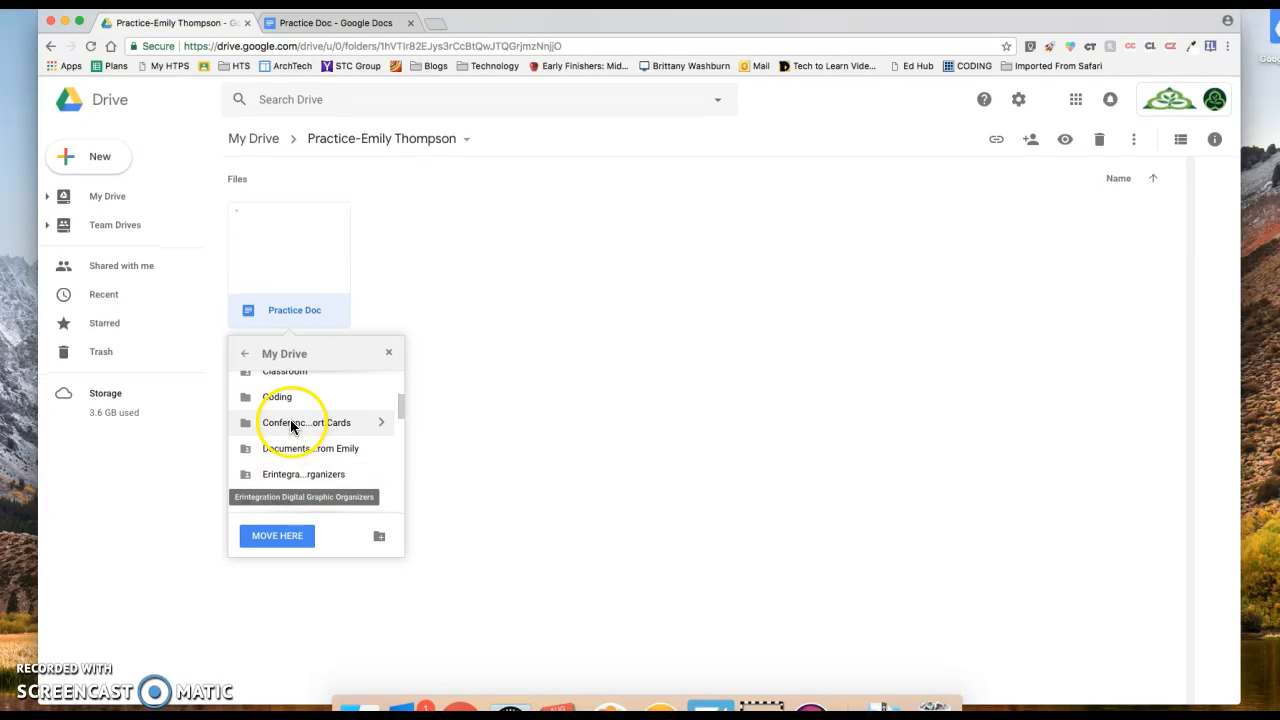
pyautogui.scroll(-3, 292, 420)
pyautogui.scroll(3, 291, 406)
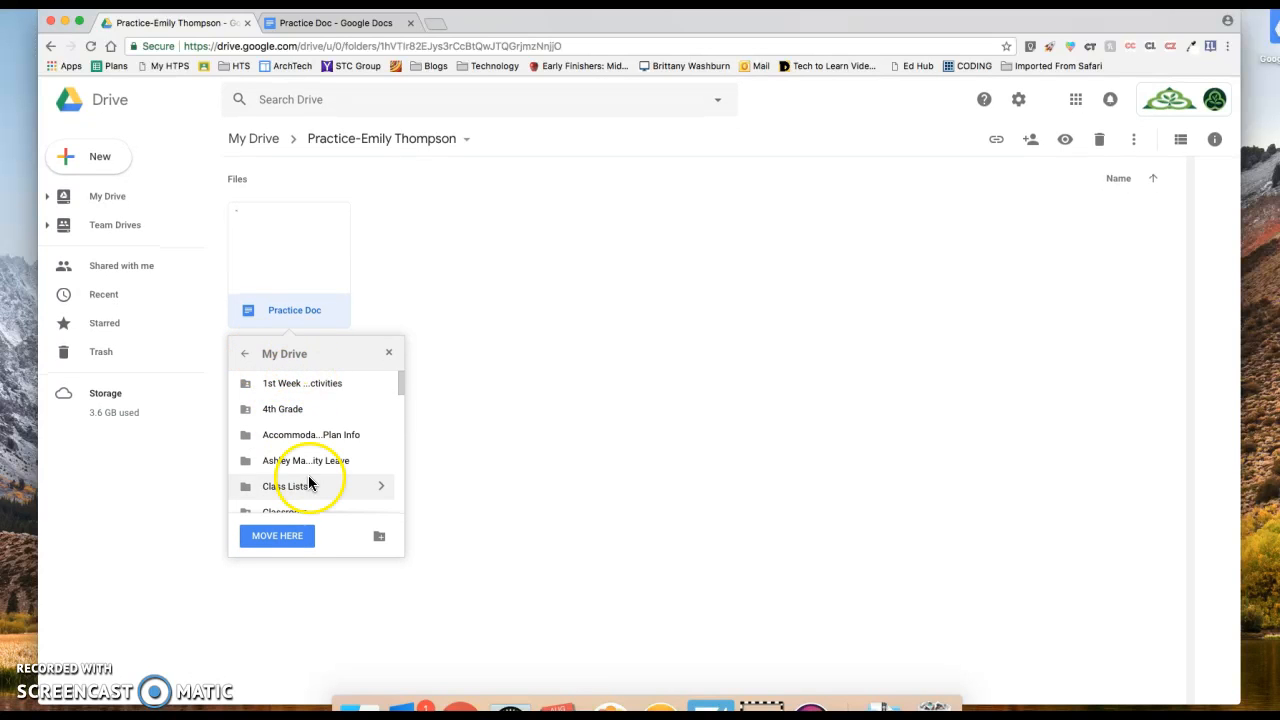
pyautogui.click(290, 538)
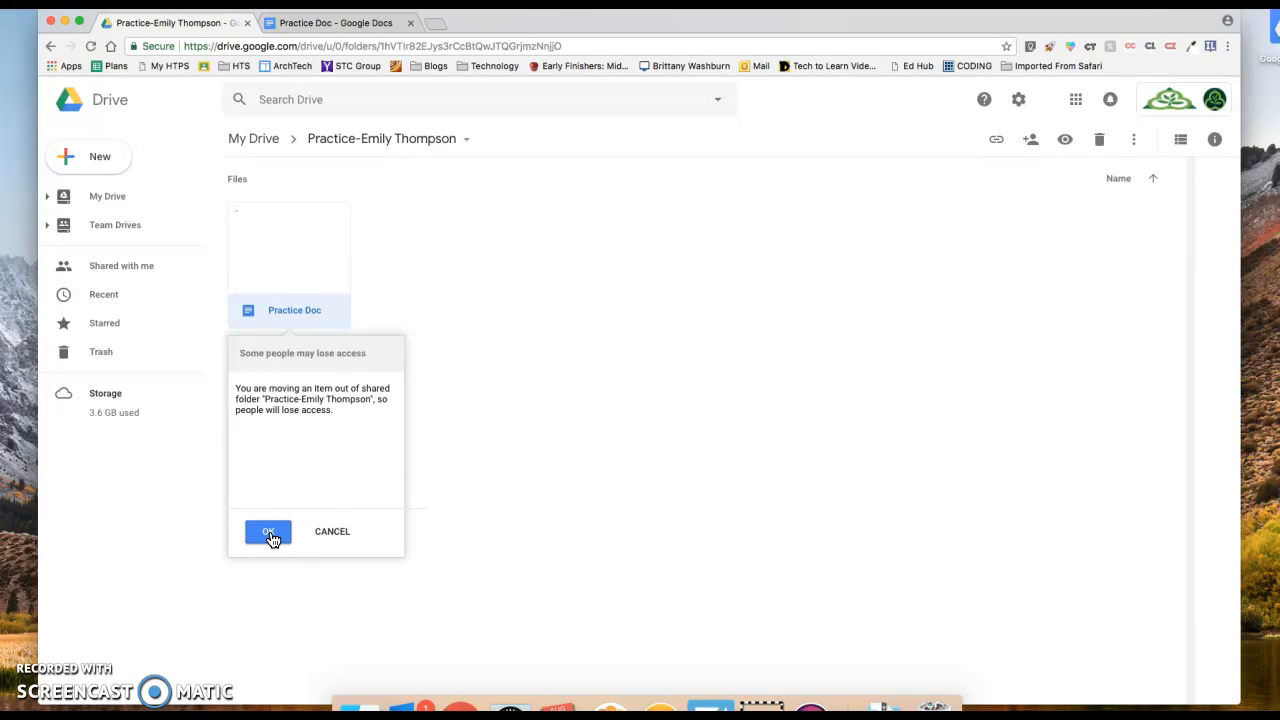
pyautogui.click(270, 537)
pyautogui.click(368, 141)
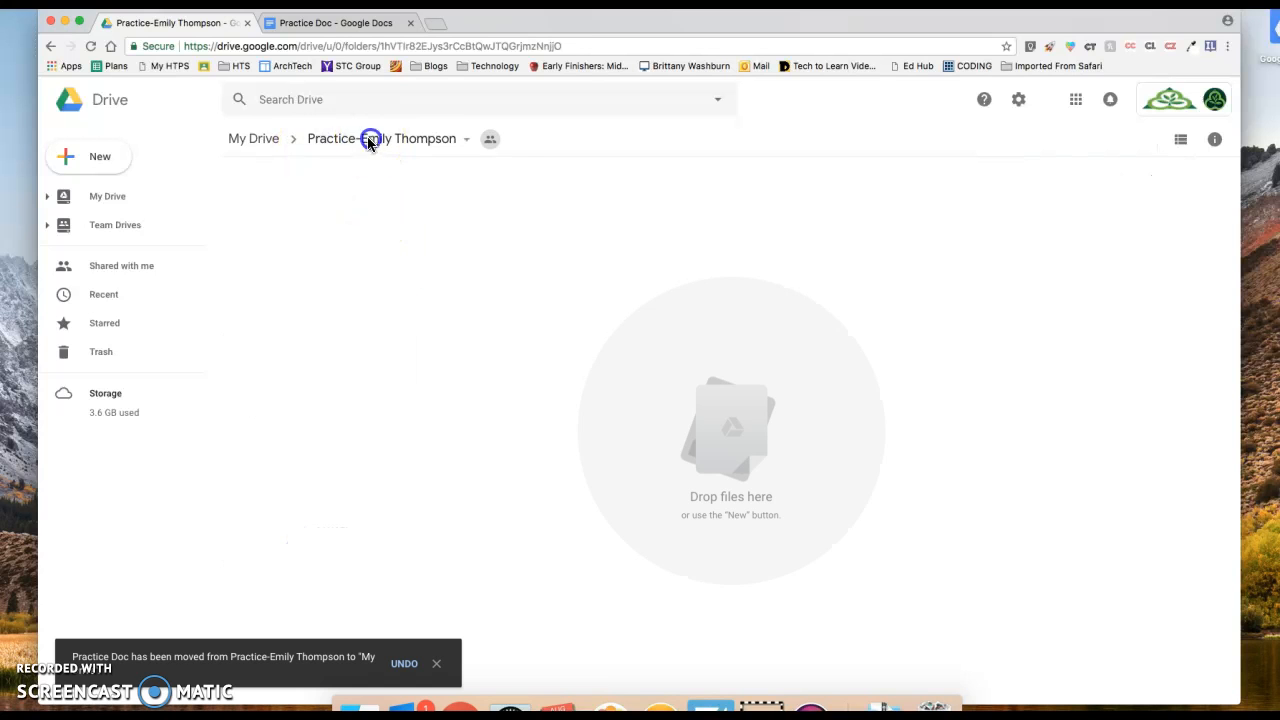
pyautogui.click(257, 140)
# - Remove the Practice Doc file from My Drive to the trash and clear the selection
pyautogui.scroll(-2, 665, 537)
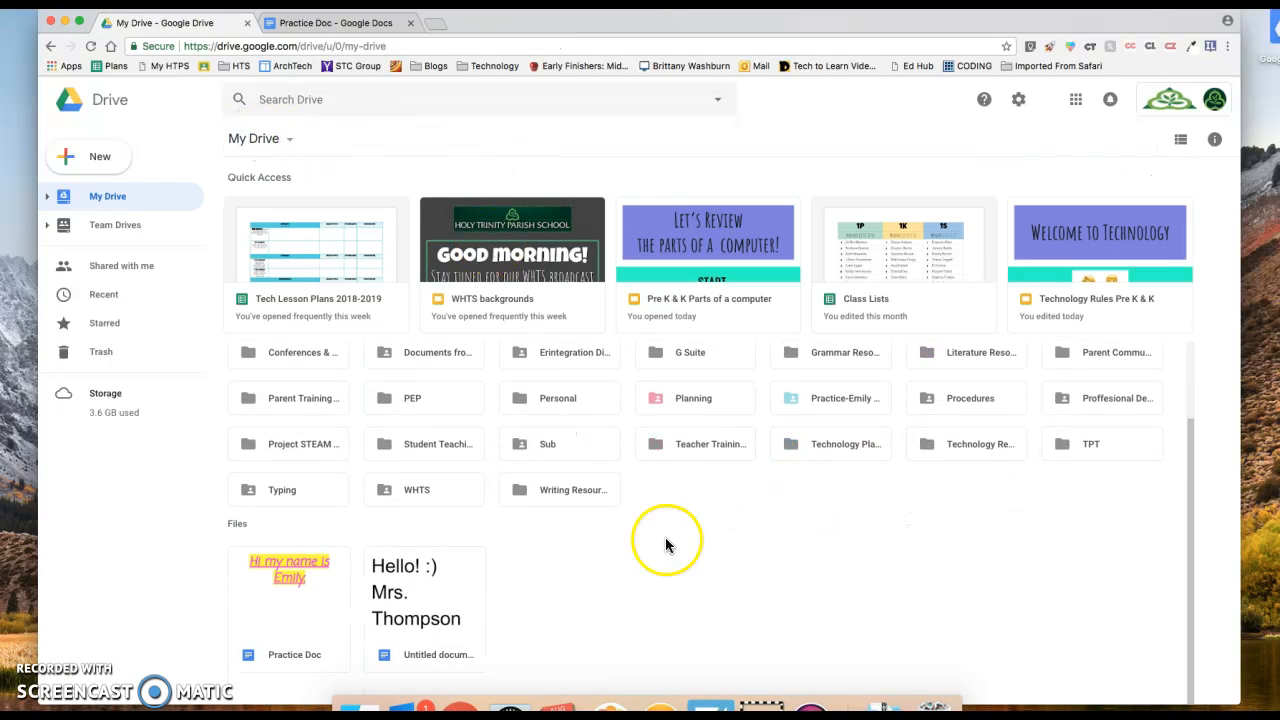
pyautogui.click(268, 618)
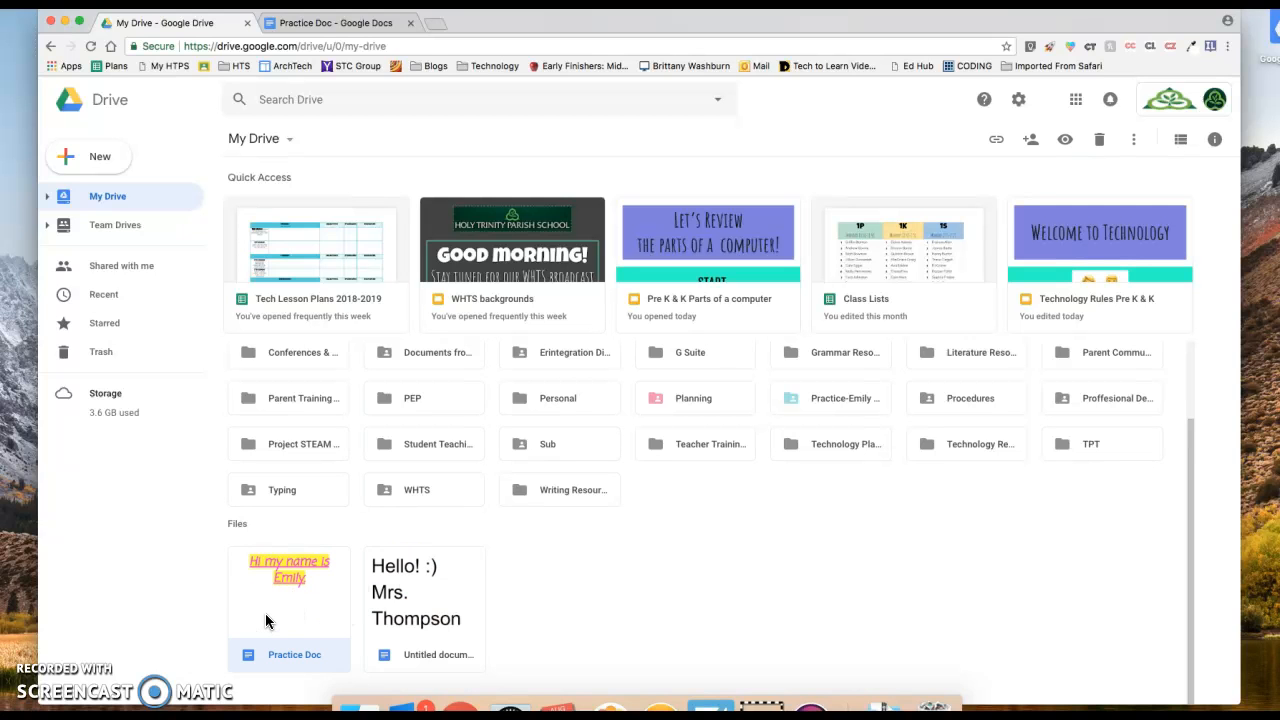
pyautogui.rightClick(266, 621)
pyautogui.click(268, 608)
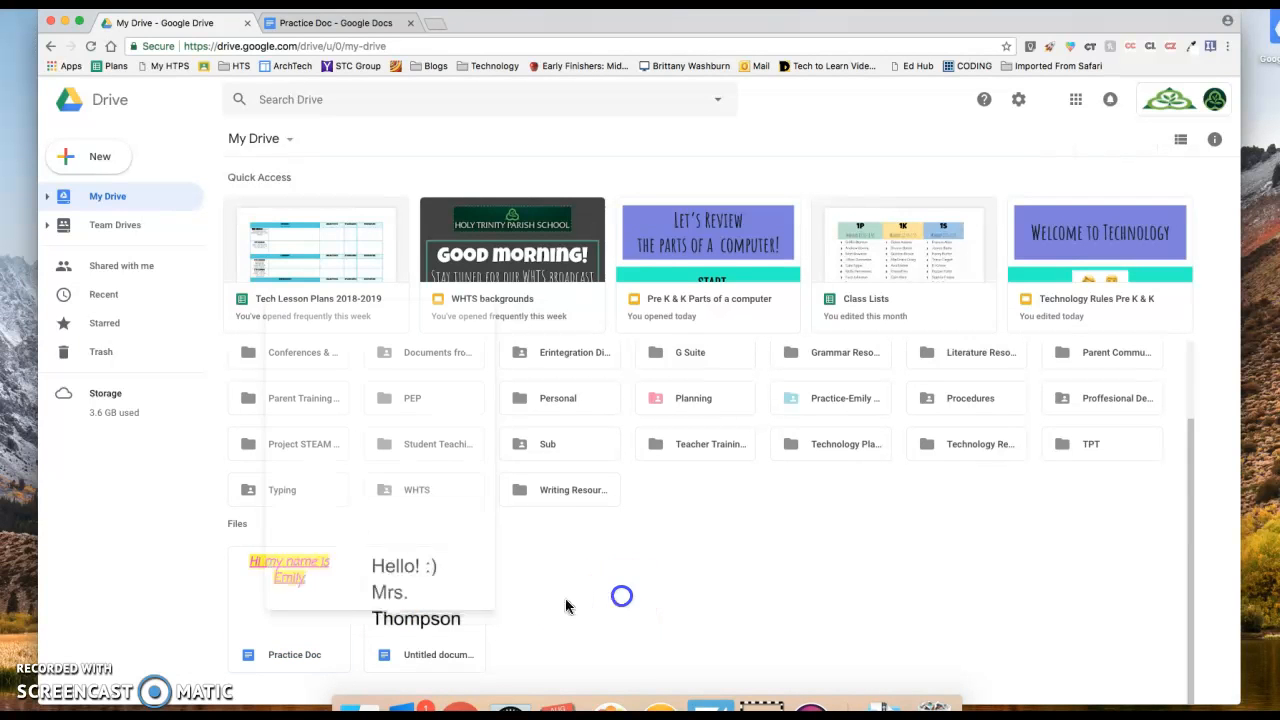
pyautogui.rightClick(272, 610)
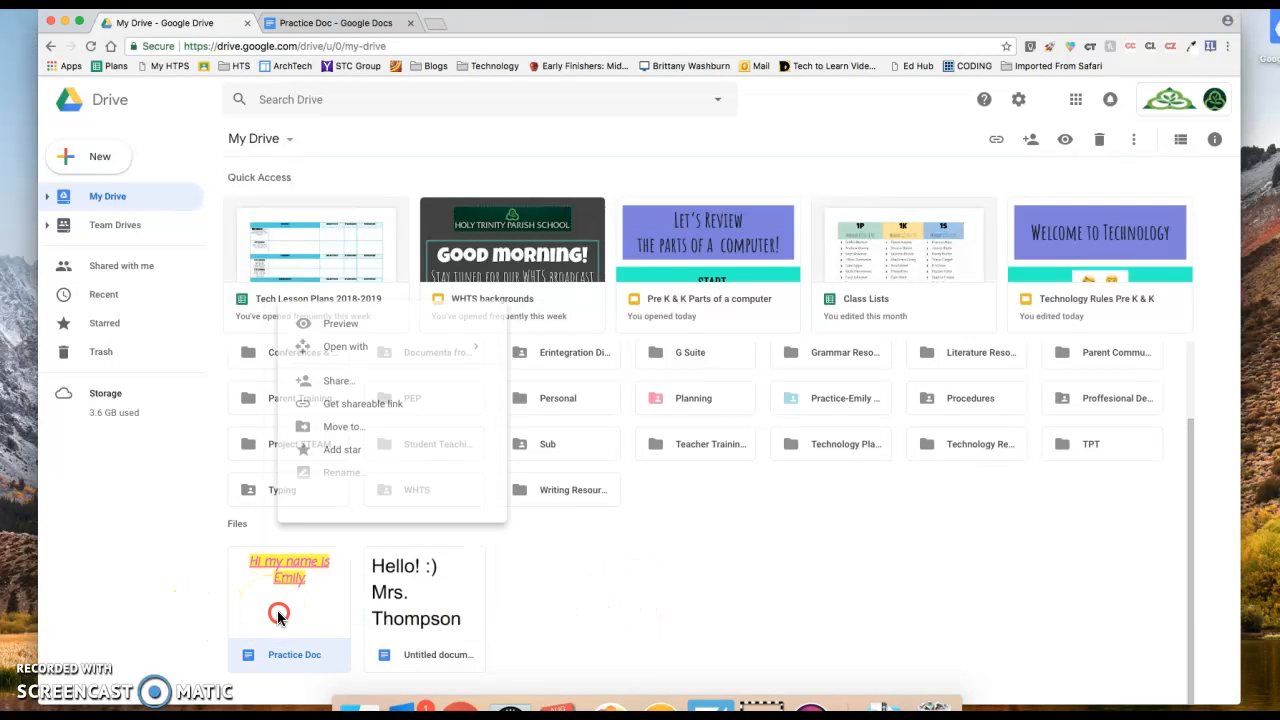
pyautogui.click(331, 596)
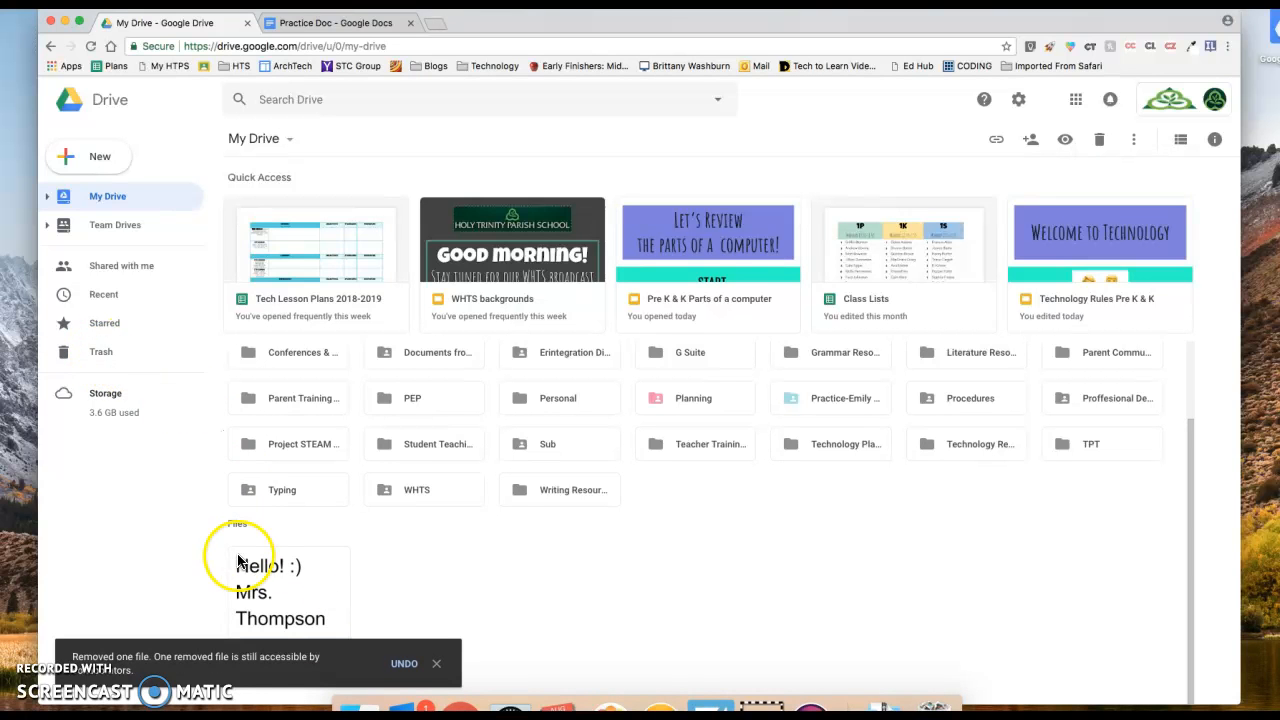
pyautogui.click(621, 582)
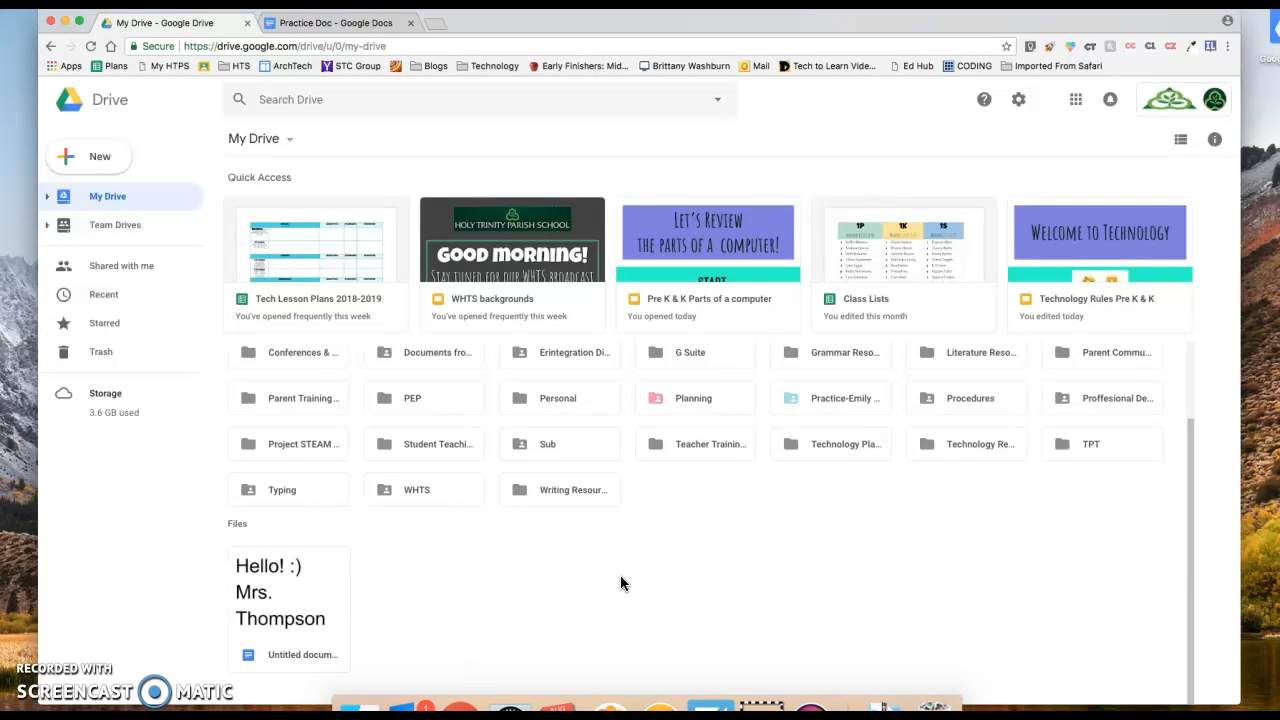
# - Restore Practice Doc from the Trash and return to My Drive
pyautogui.click(112, 362)
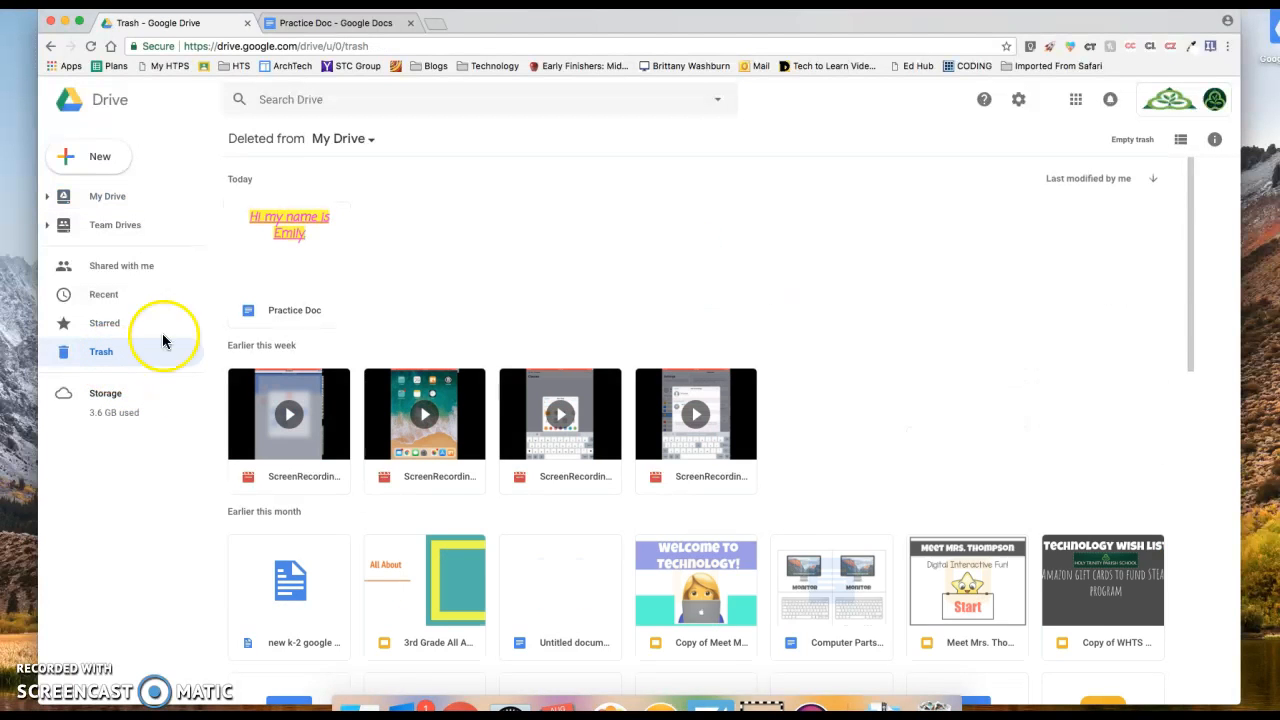
pyautogui.rightClick(333, 272)
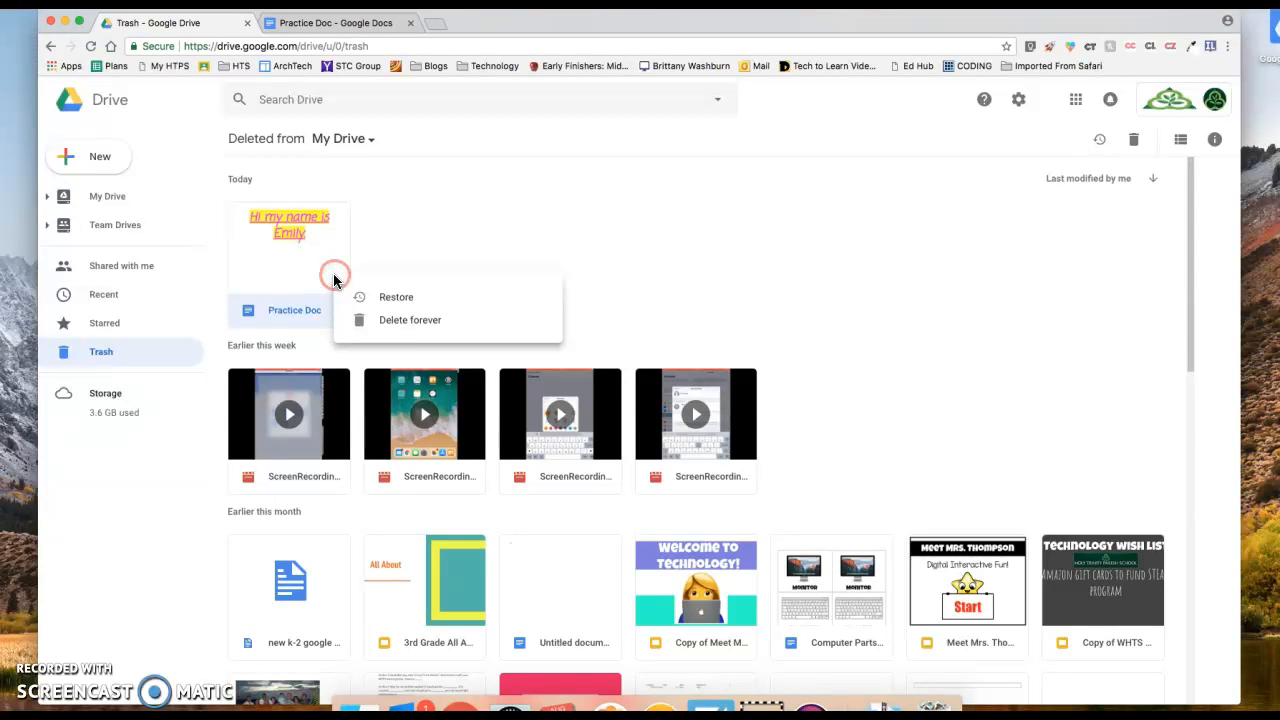
pyautogui.click(406, 300)
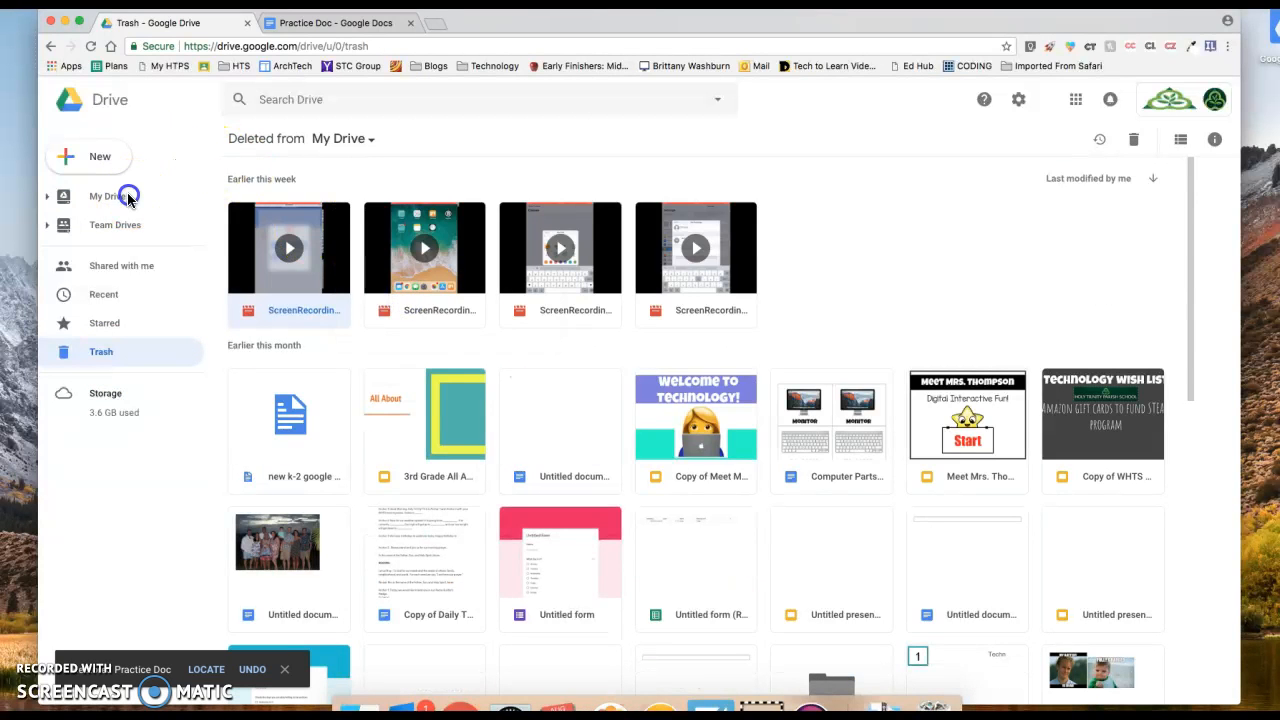
pyautogui.click(112, 197)
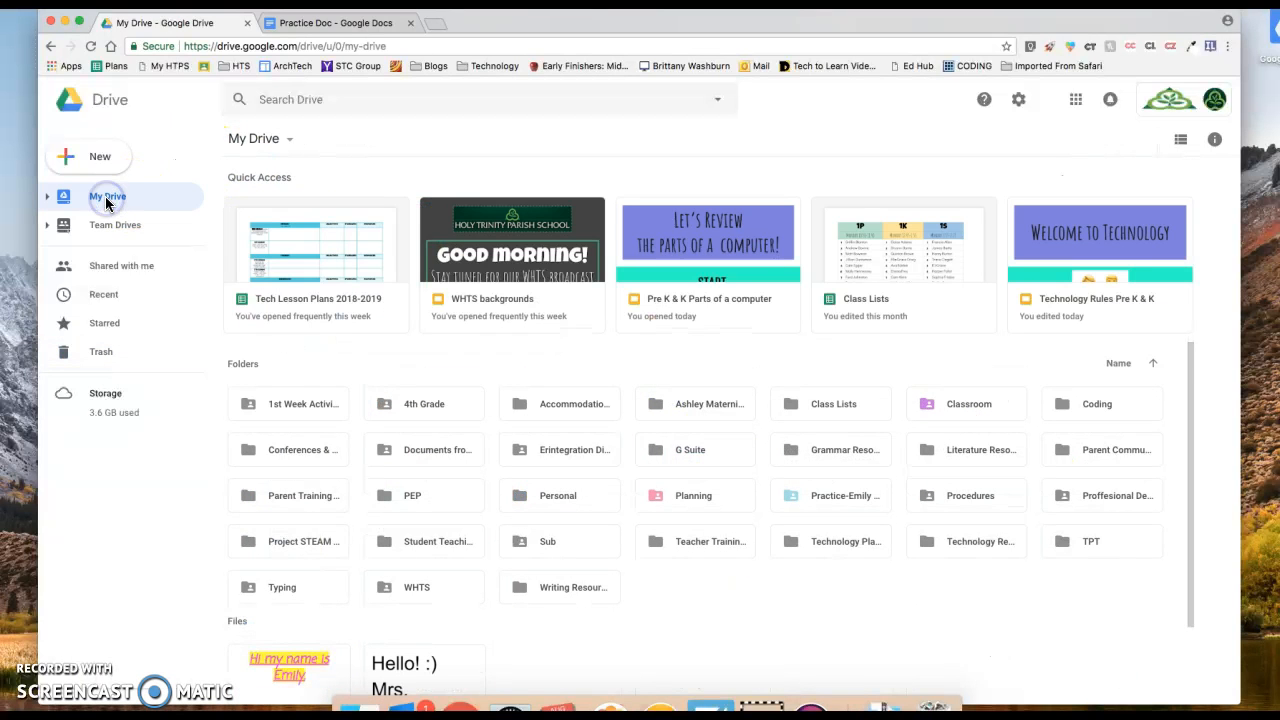
# - Remove Practice Doc from My Drive again
pyautogui.scroll(-3, 290, 421)
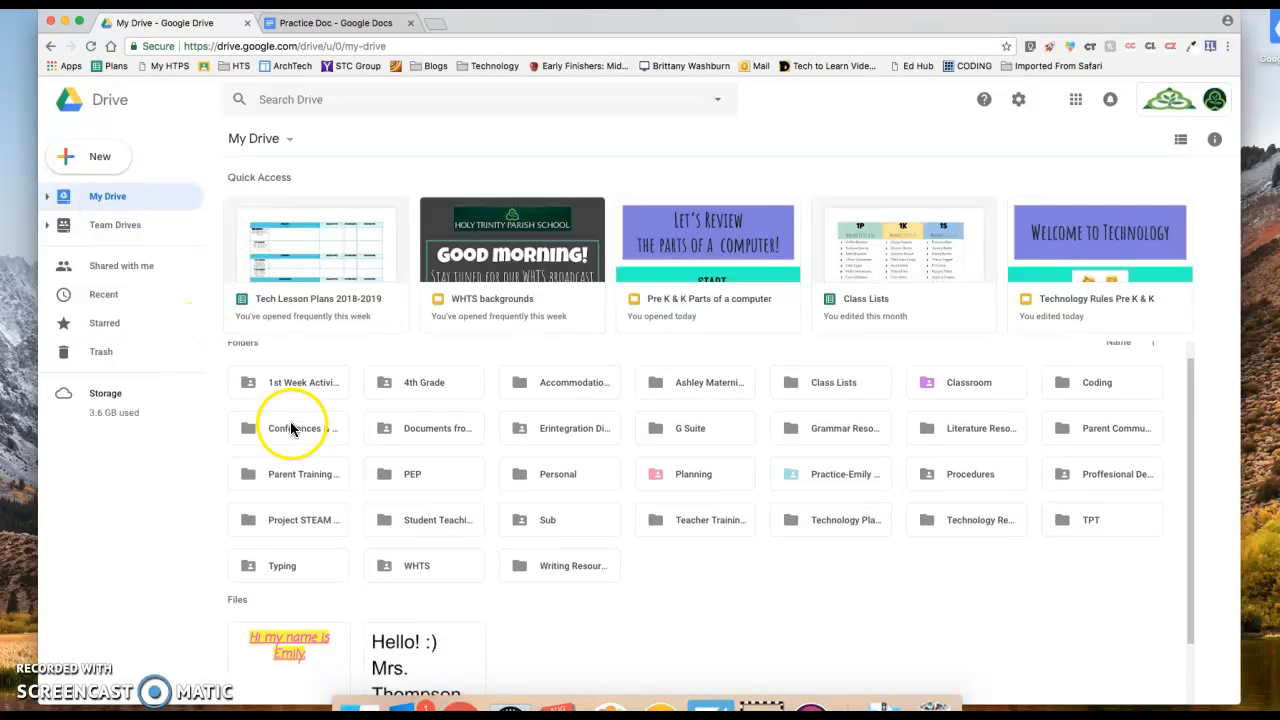
pyautogui.rightClick(314, 588)
pyautogui.click(360, 566)
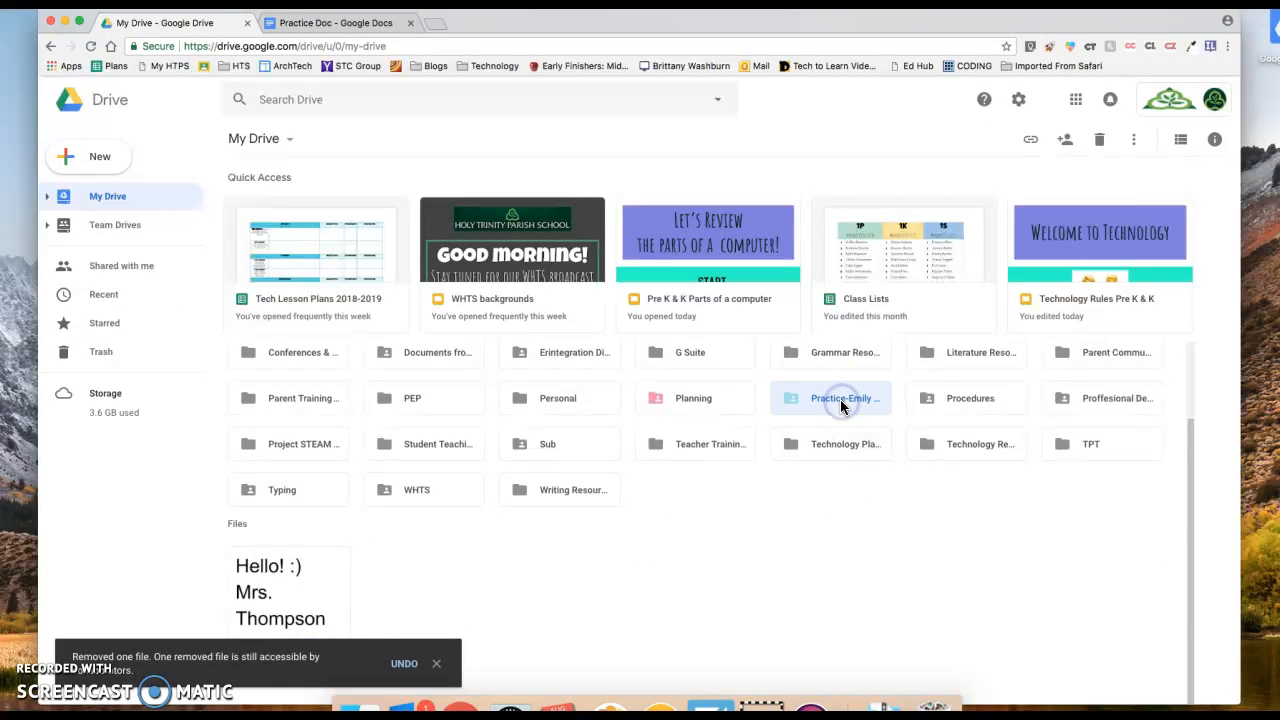
# - Remove the practice folder from My Drive and clear the selection
pyautogui.rightClick(842, 400)
pyautogui.click(921, 378)
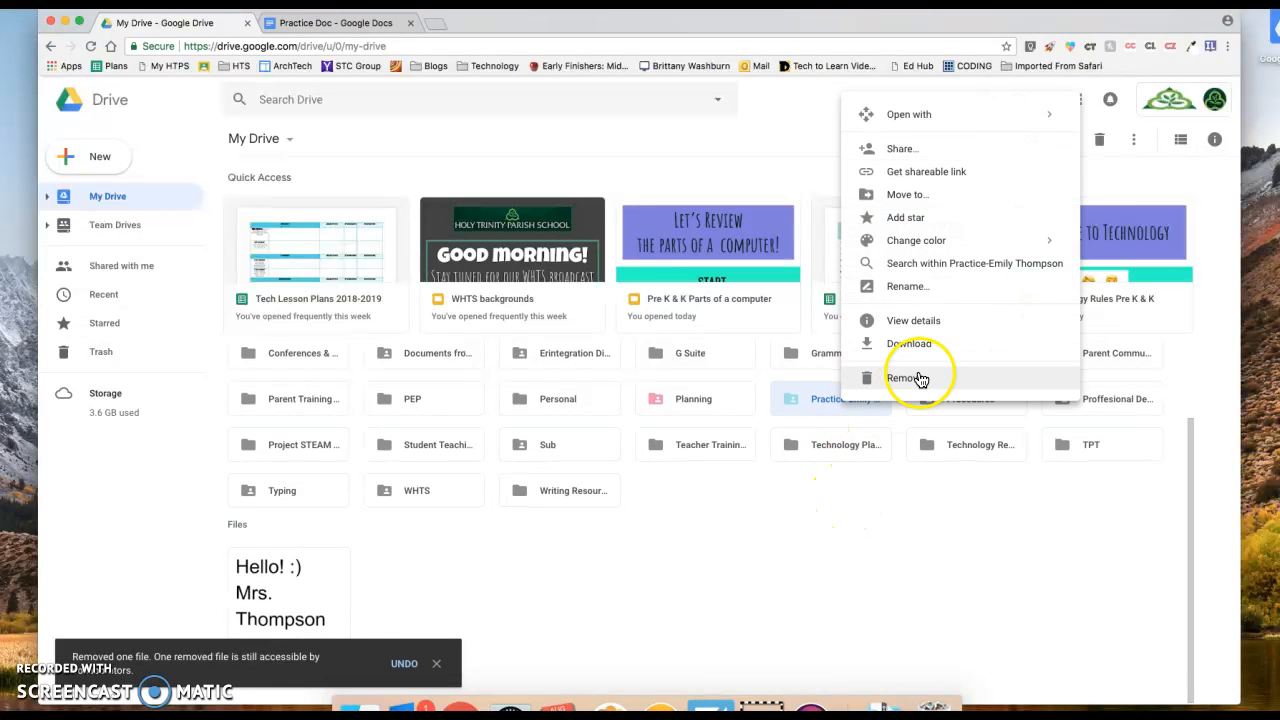
pyautogui.click(831, 514)
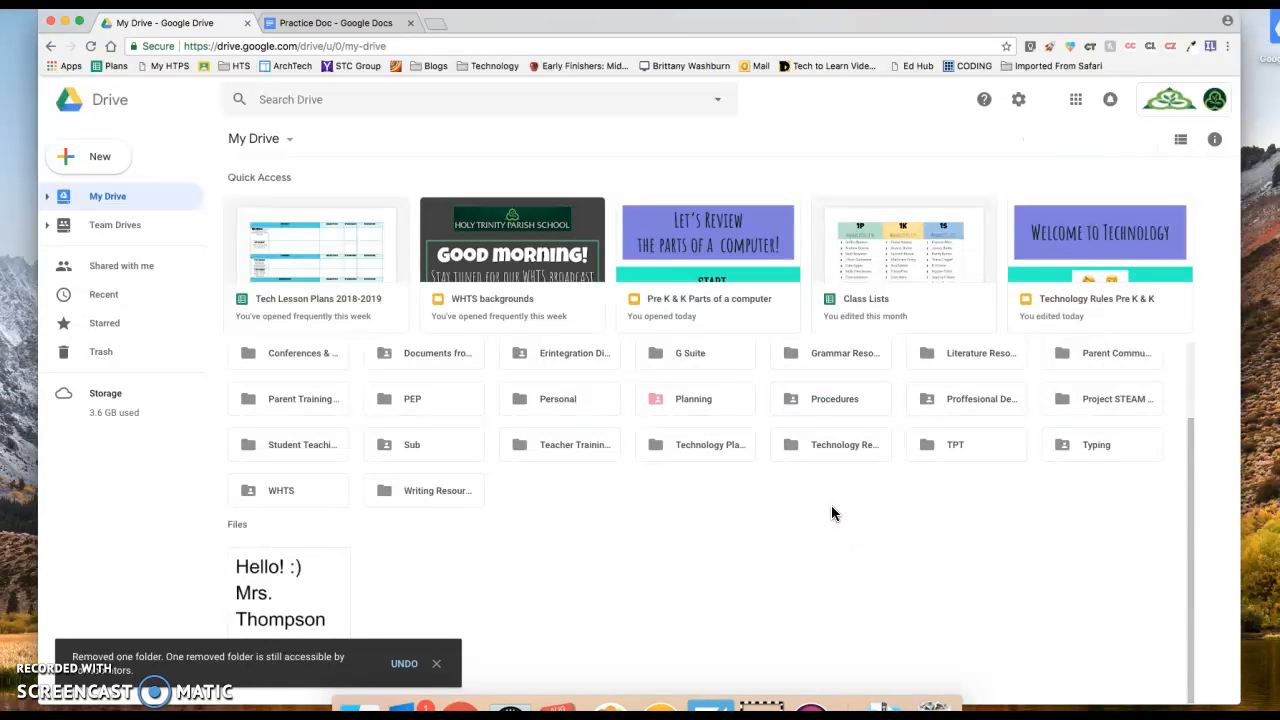